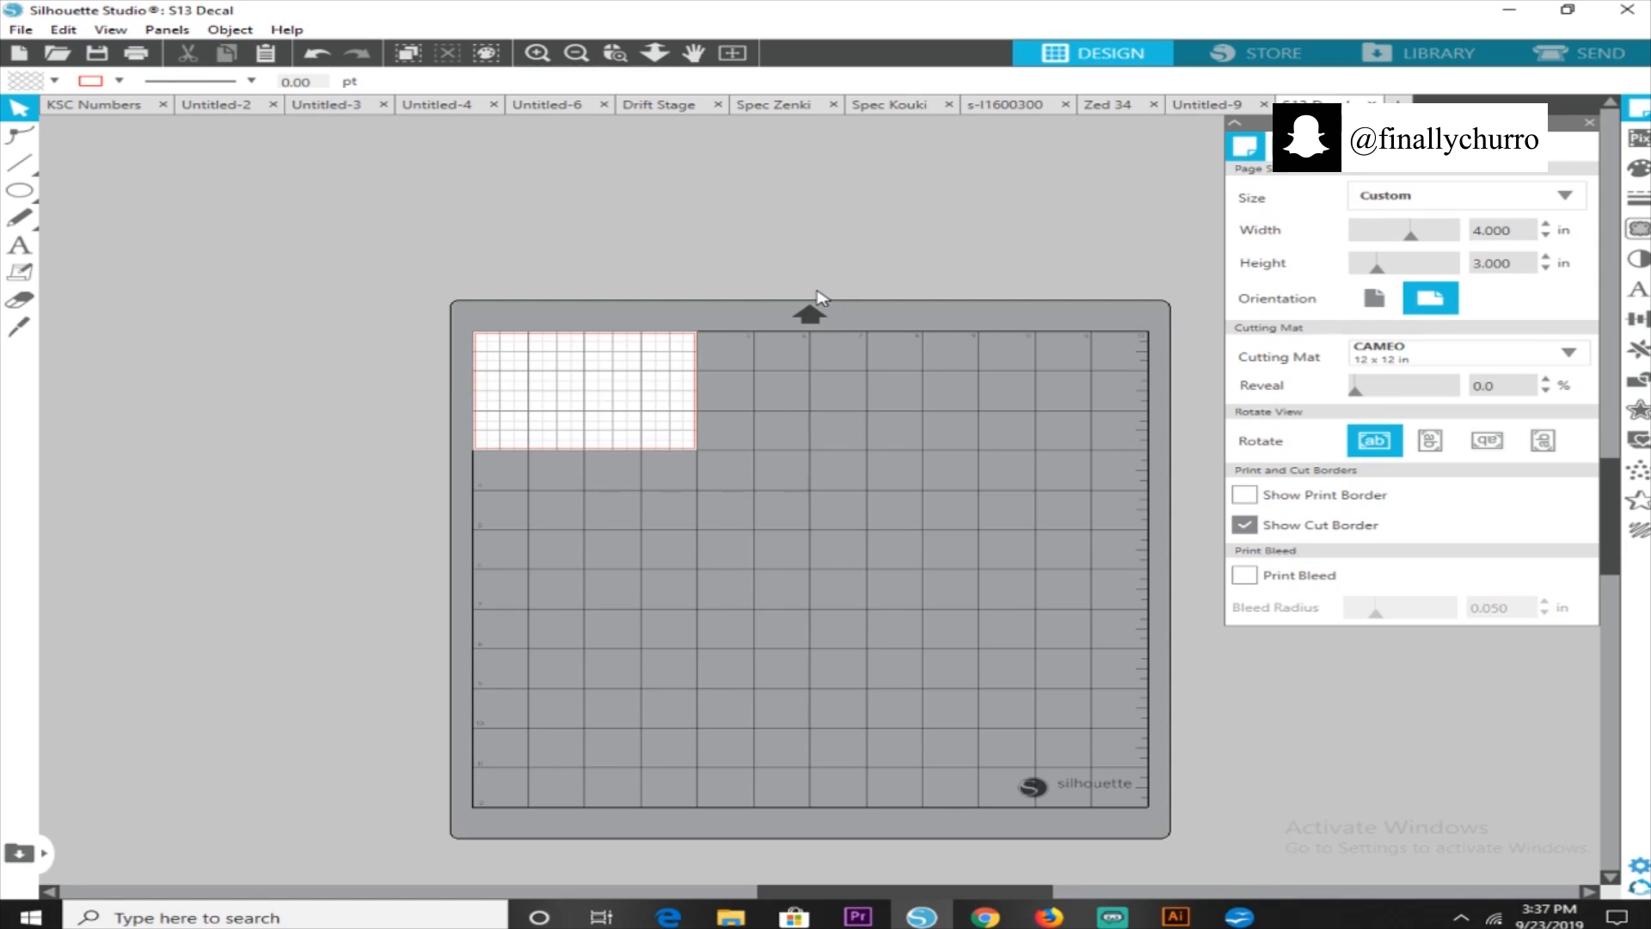
Open S13 Decal.jpg from the Desktop folder as a new design
click(21, 29)
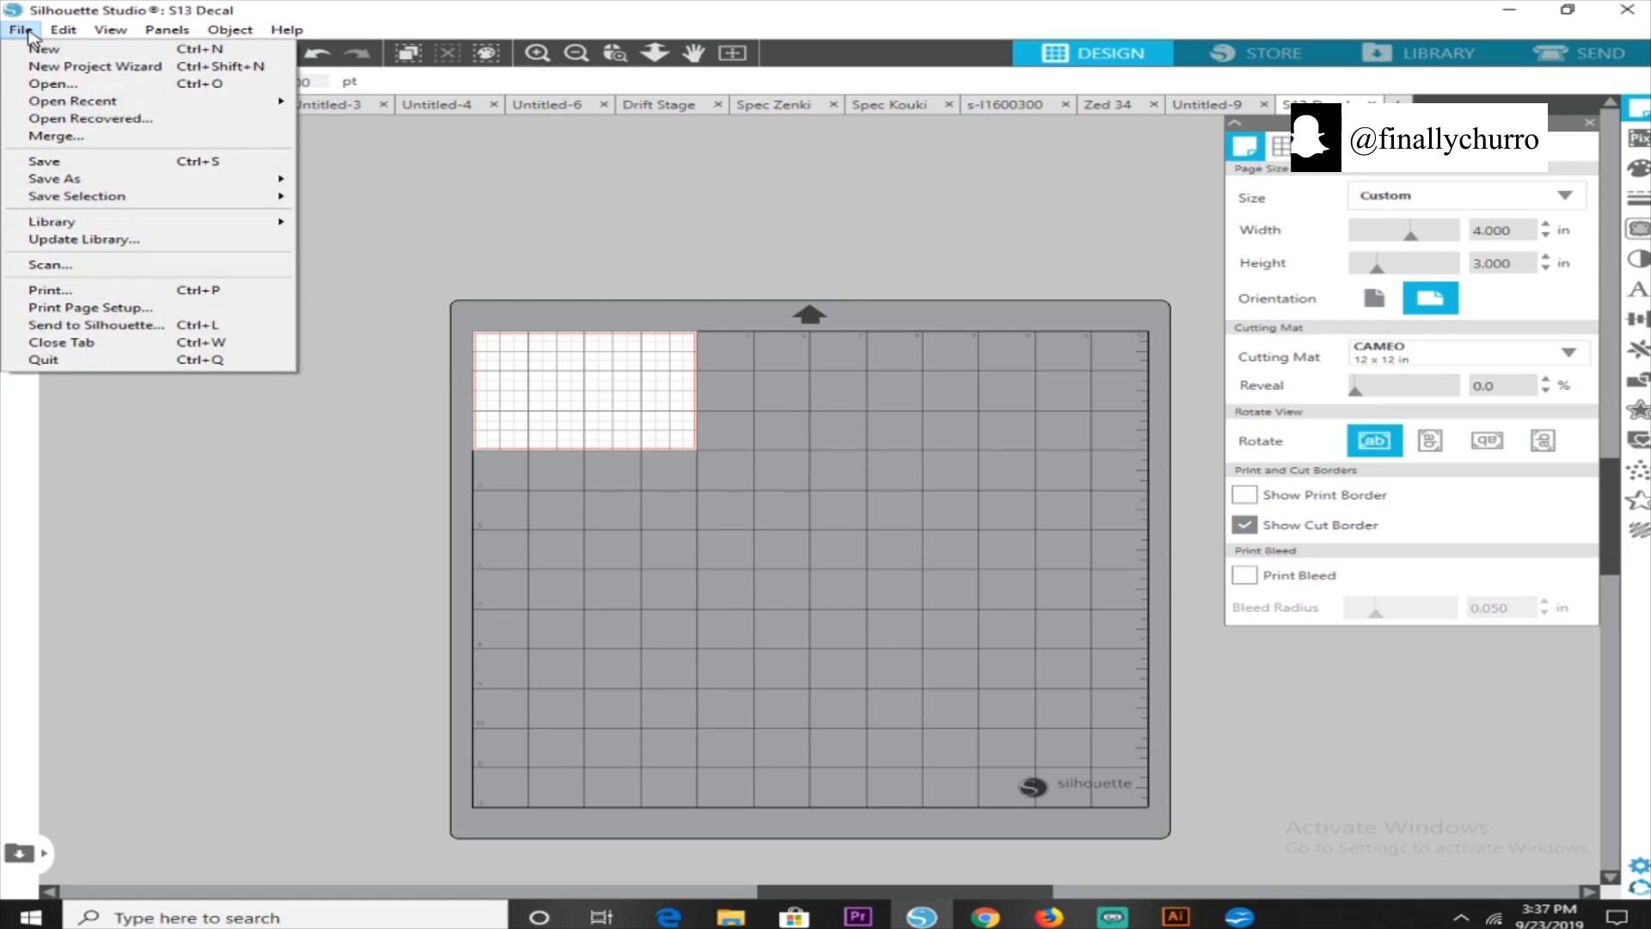
click(51, 84)
scroll(546, 271, down, 6)
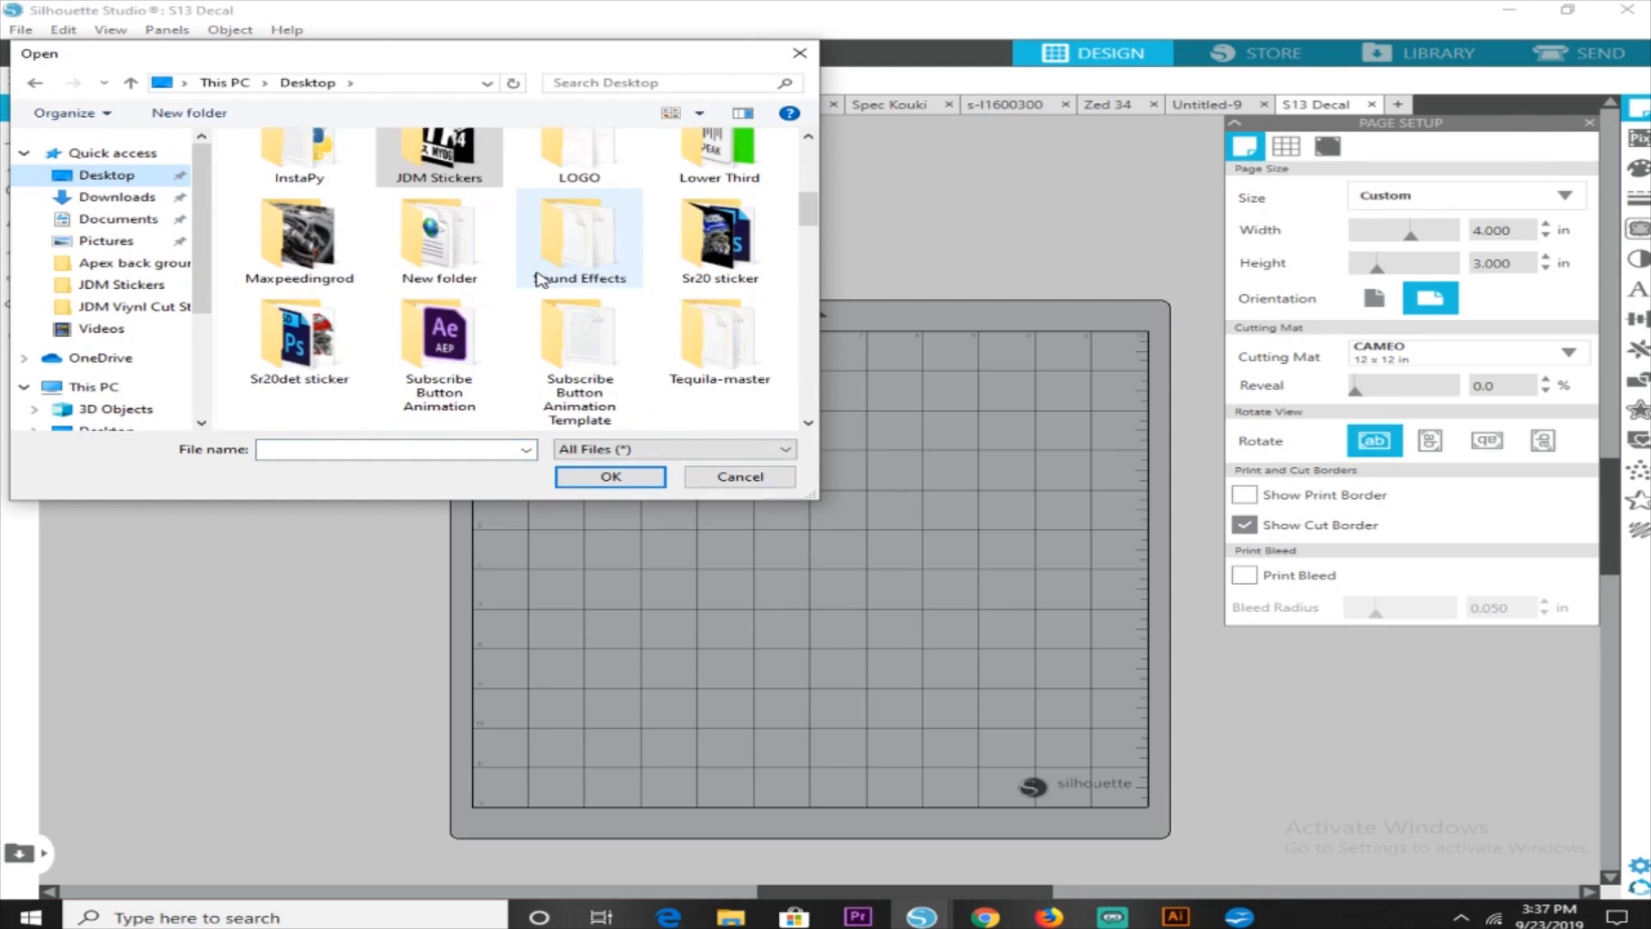
scroll(539, 280, down, 10)
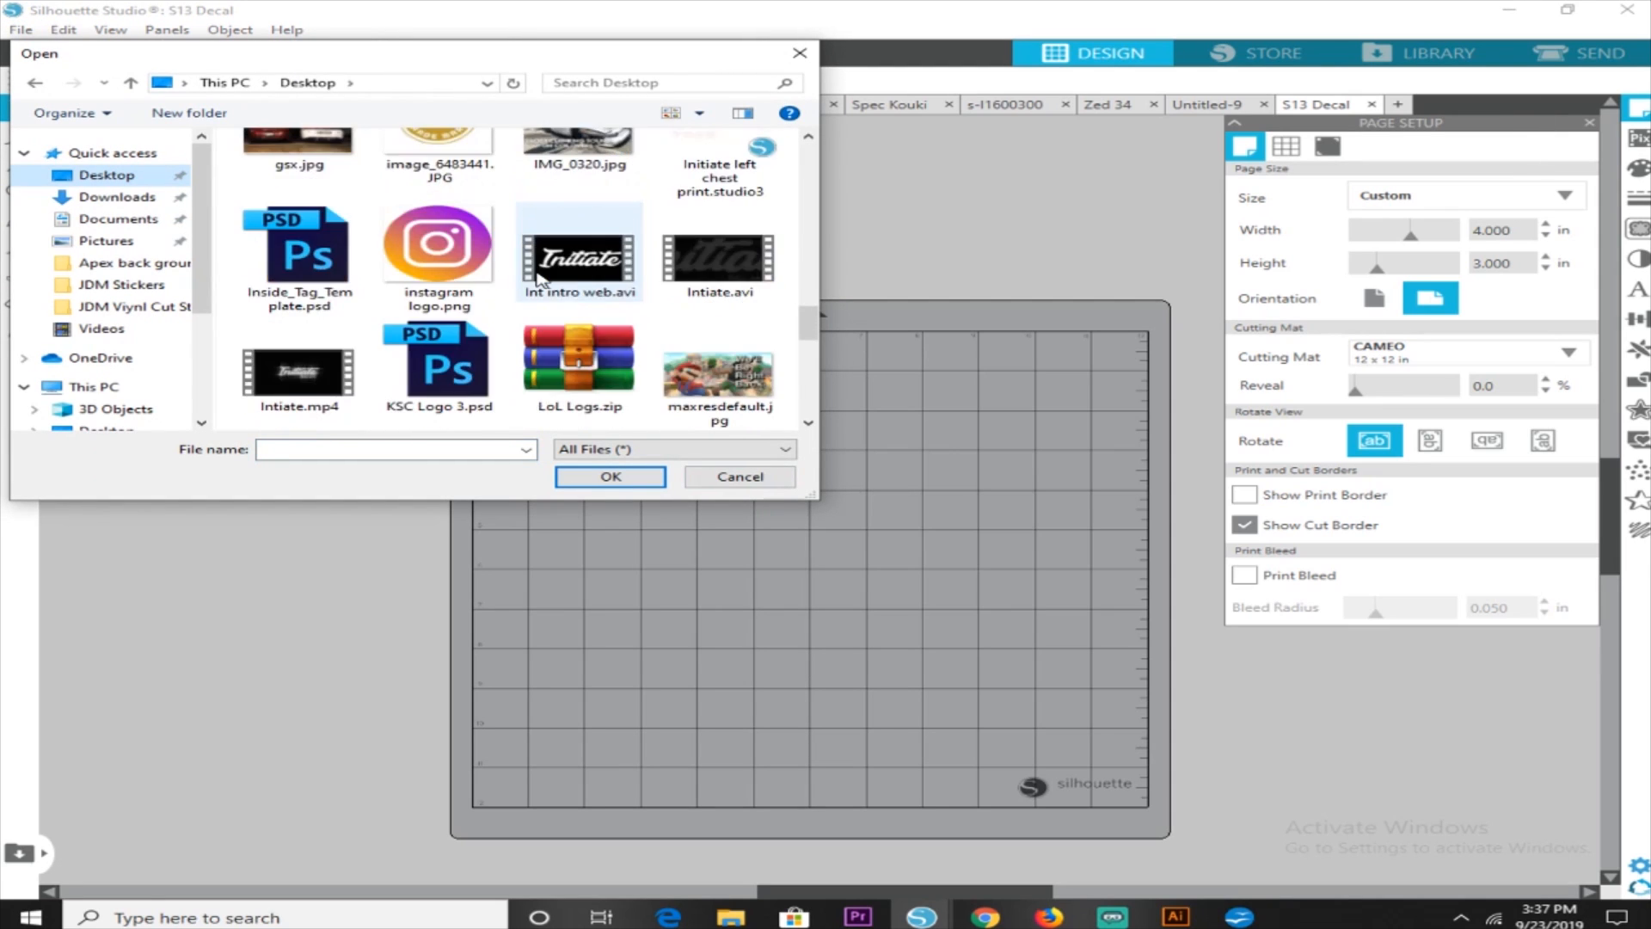
scroll(539, 280, down, 2)
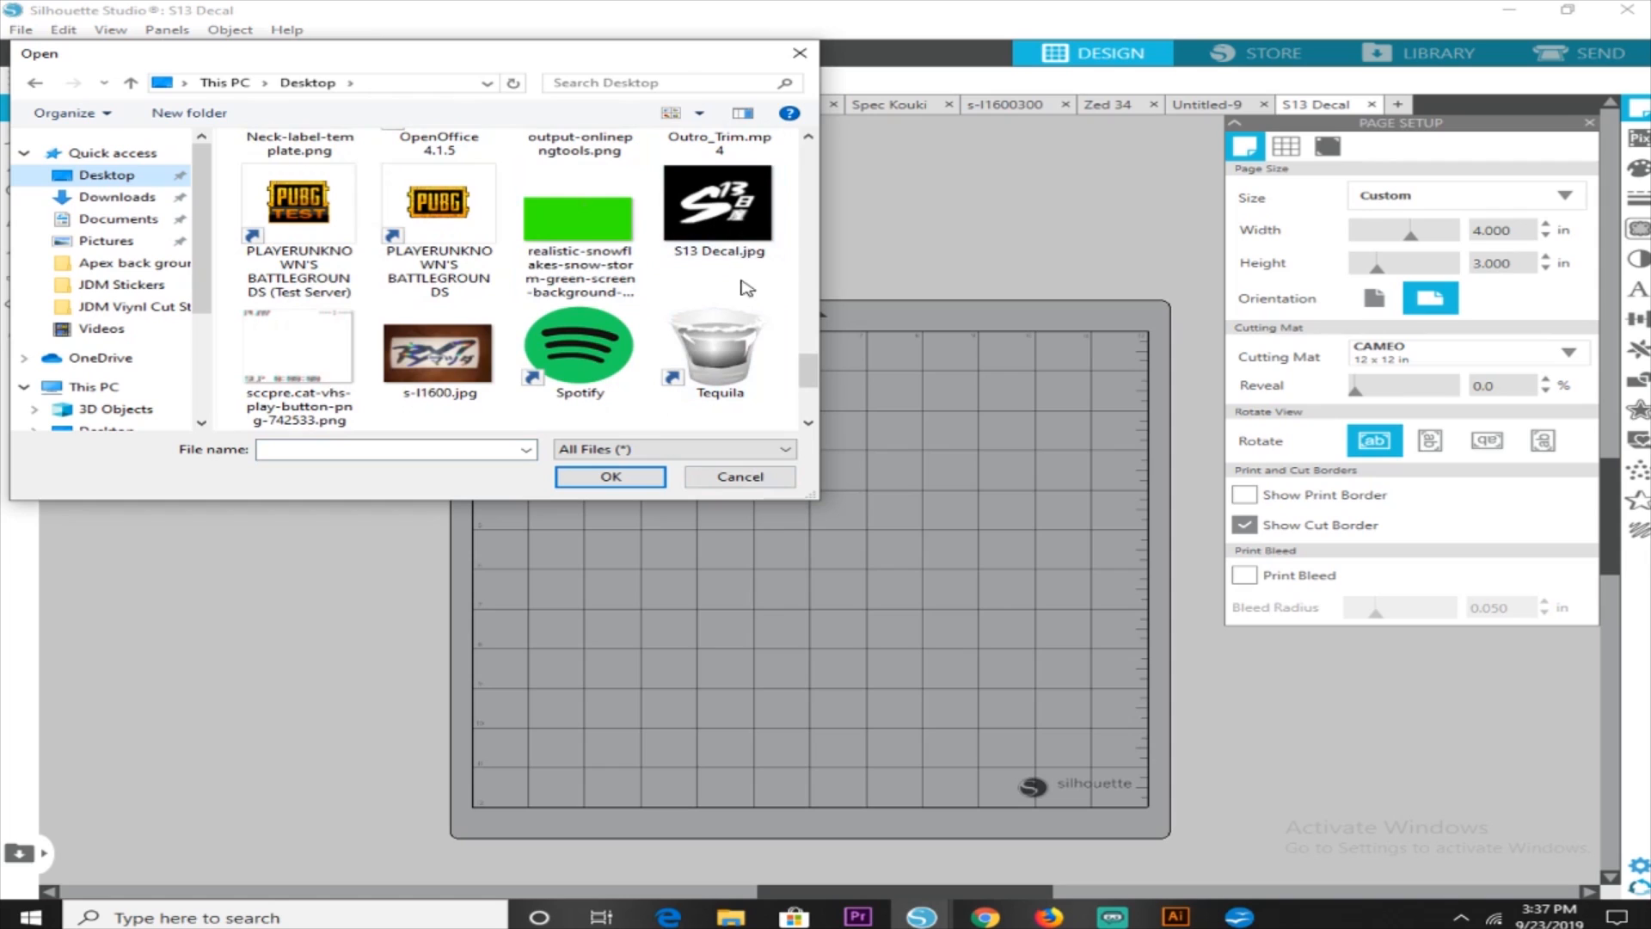
click(711, 211)
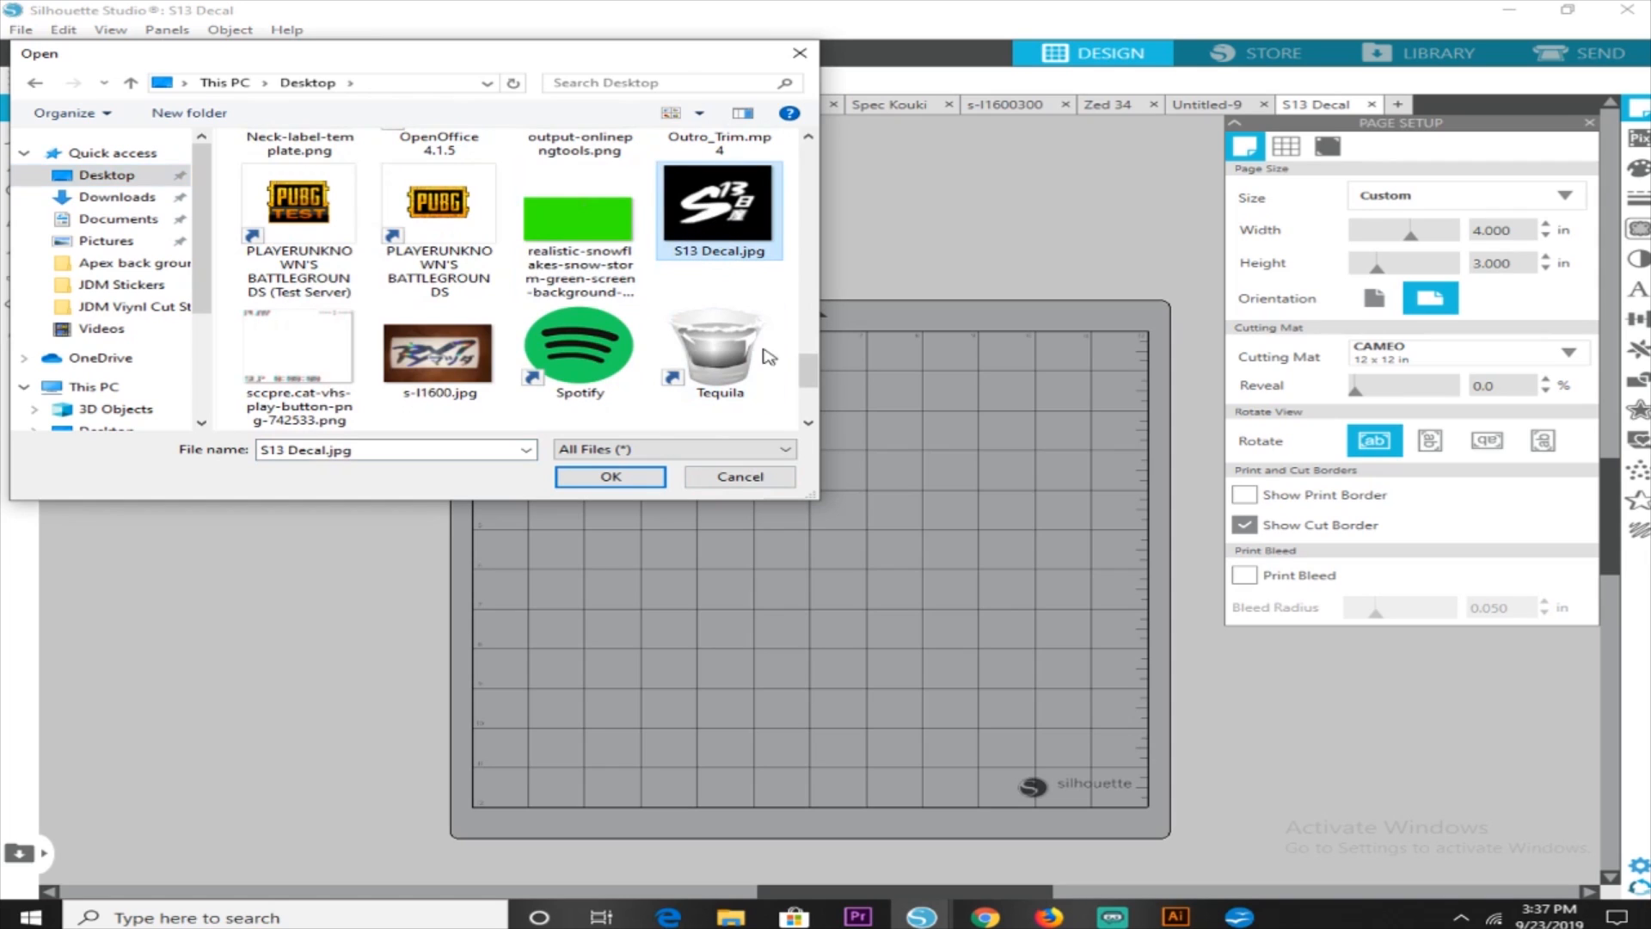
click(631, 482)
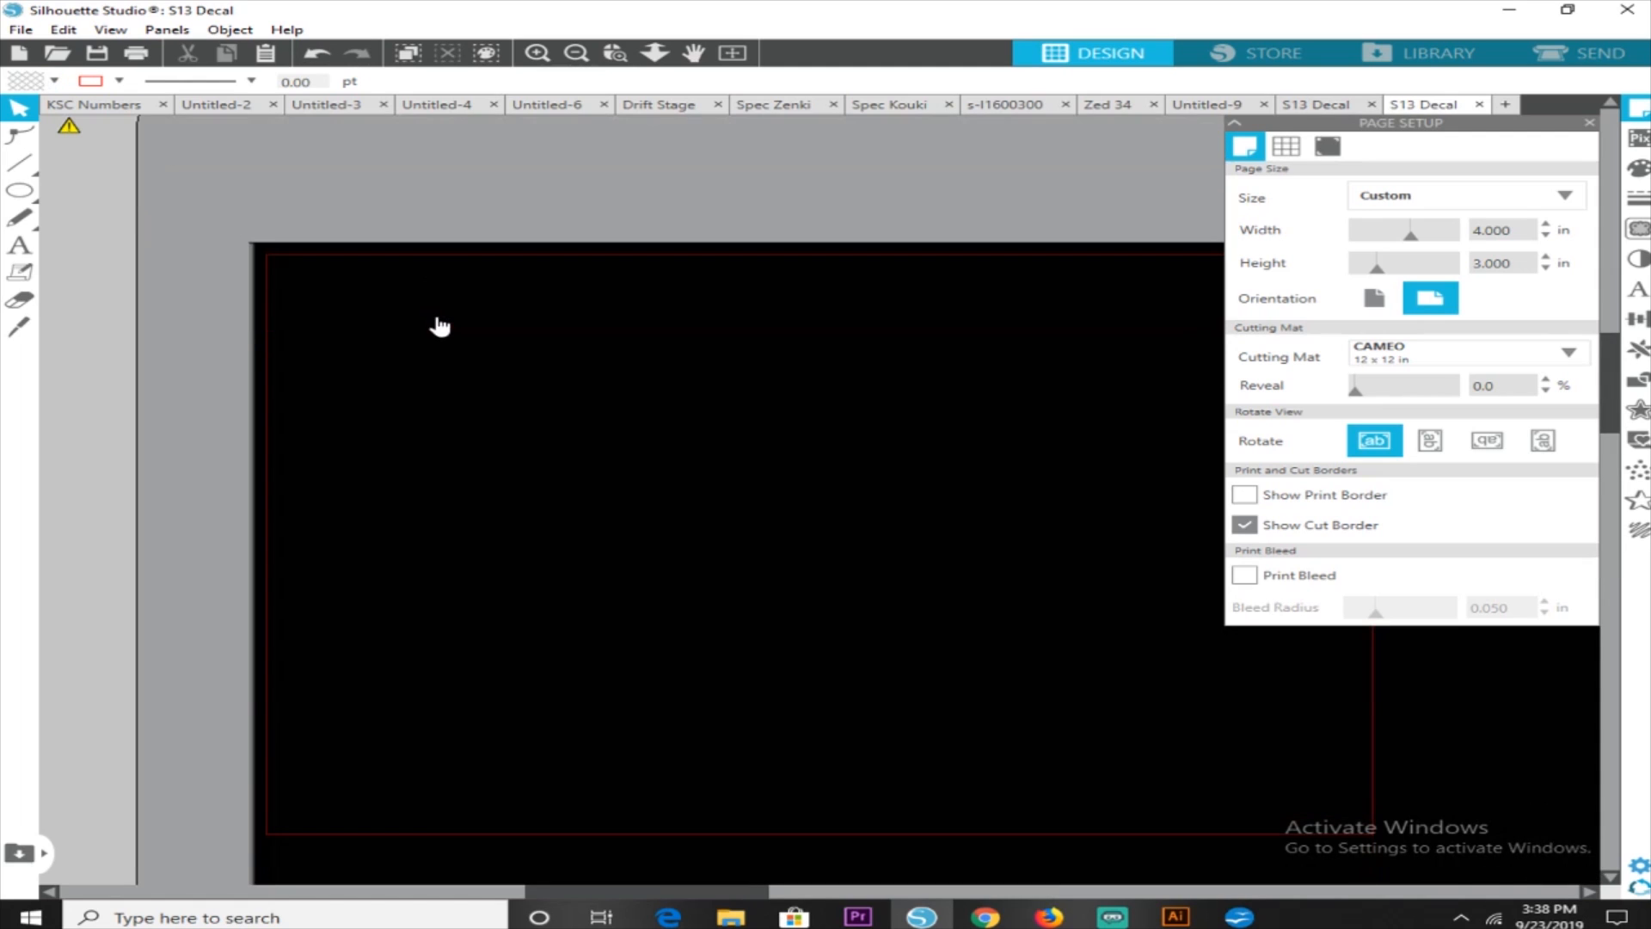
Scale the S13 decal image down to about 4.47 in wide and place it over the page
click(574, 53)
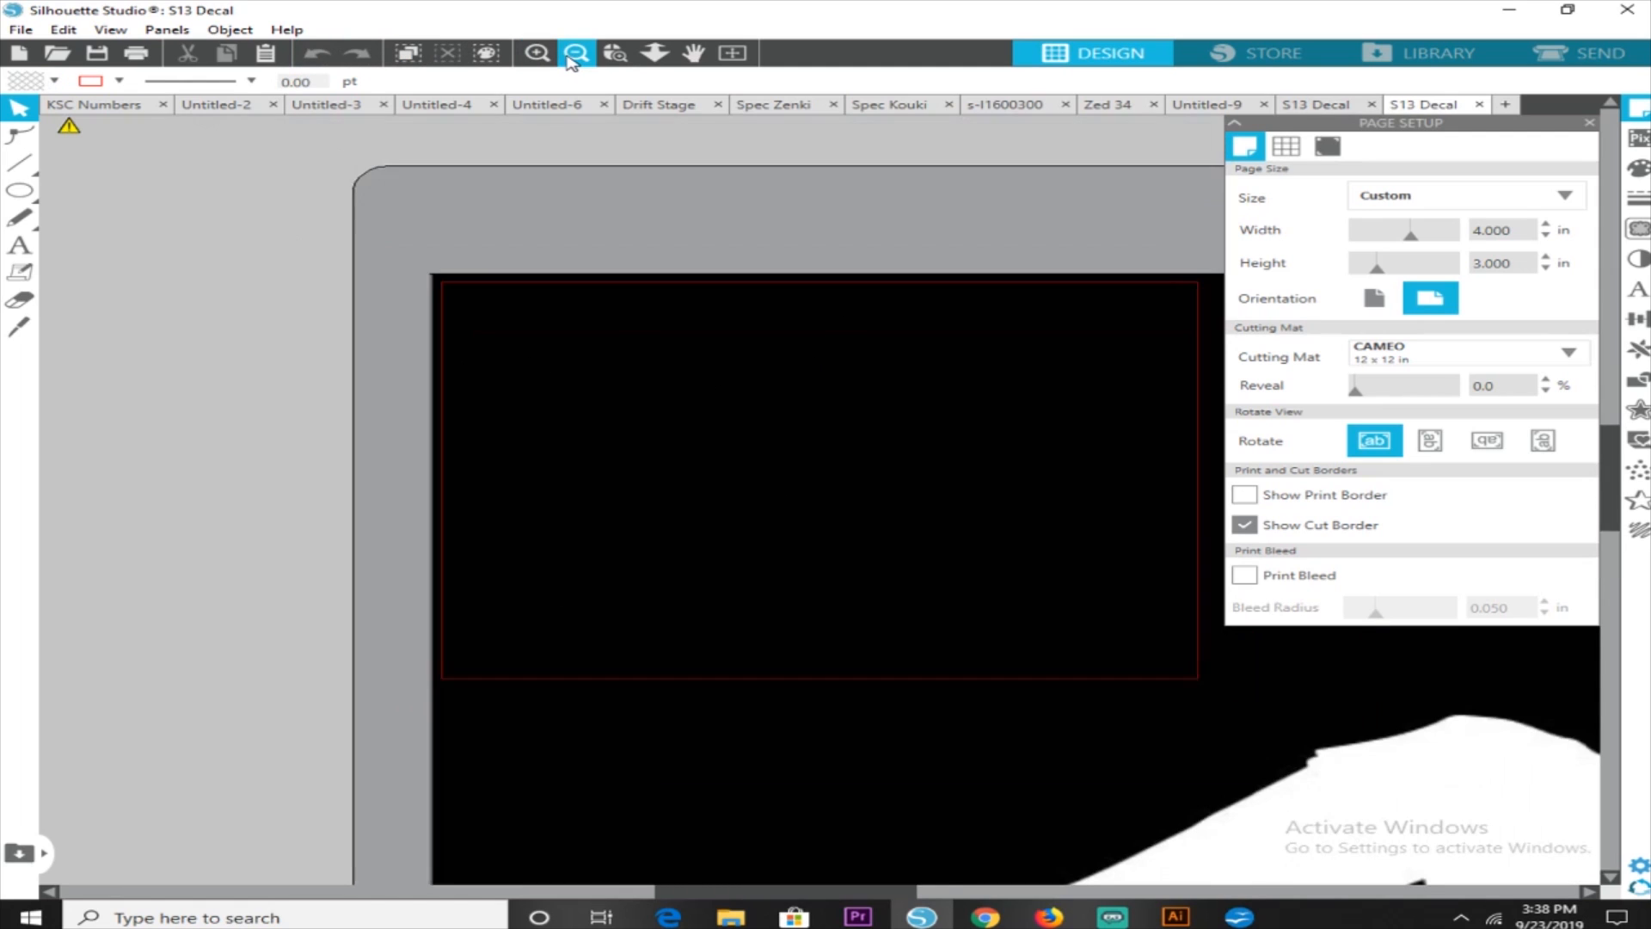
click(572, 58)
click(571, 58)
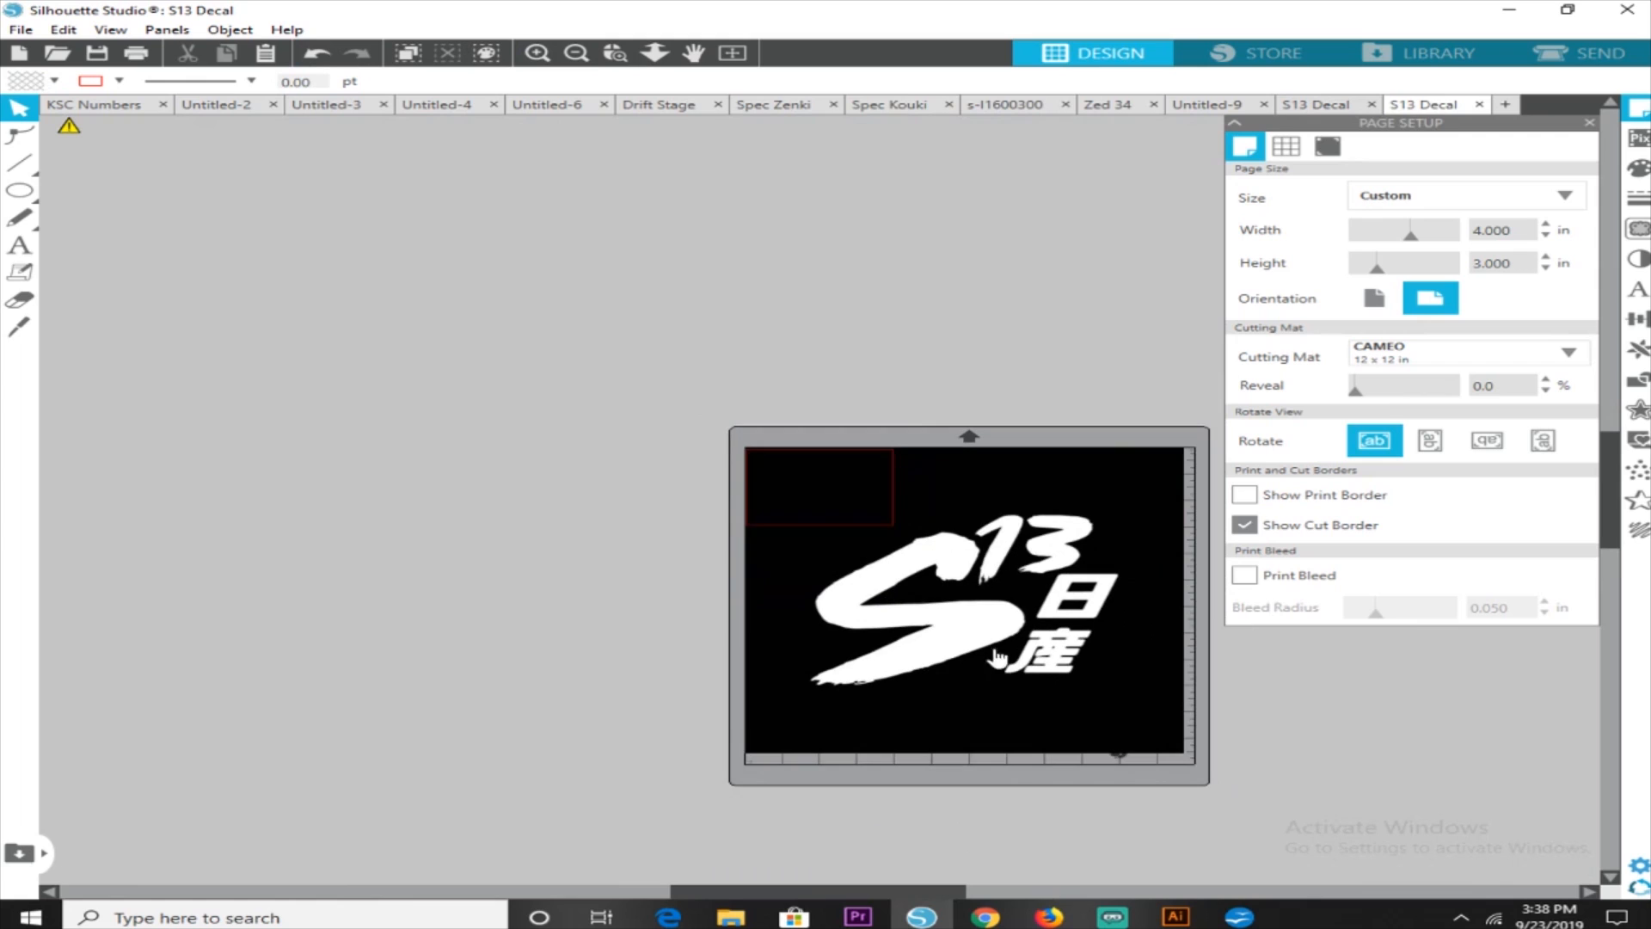
drag(914, 636, 600, 426)
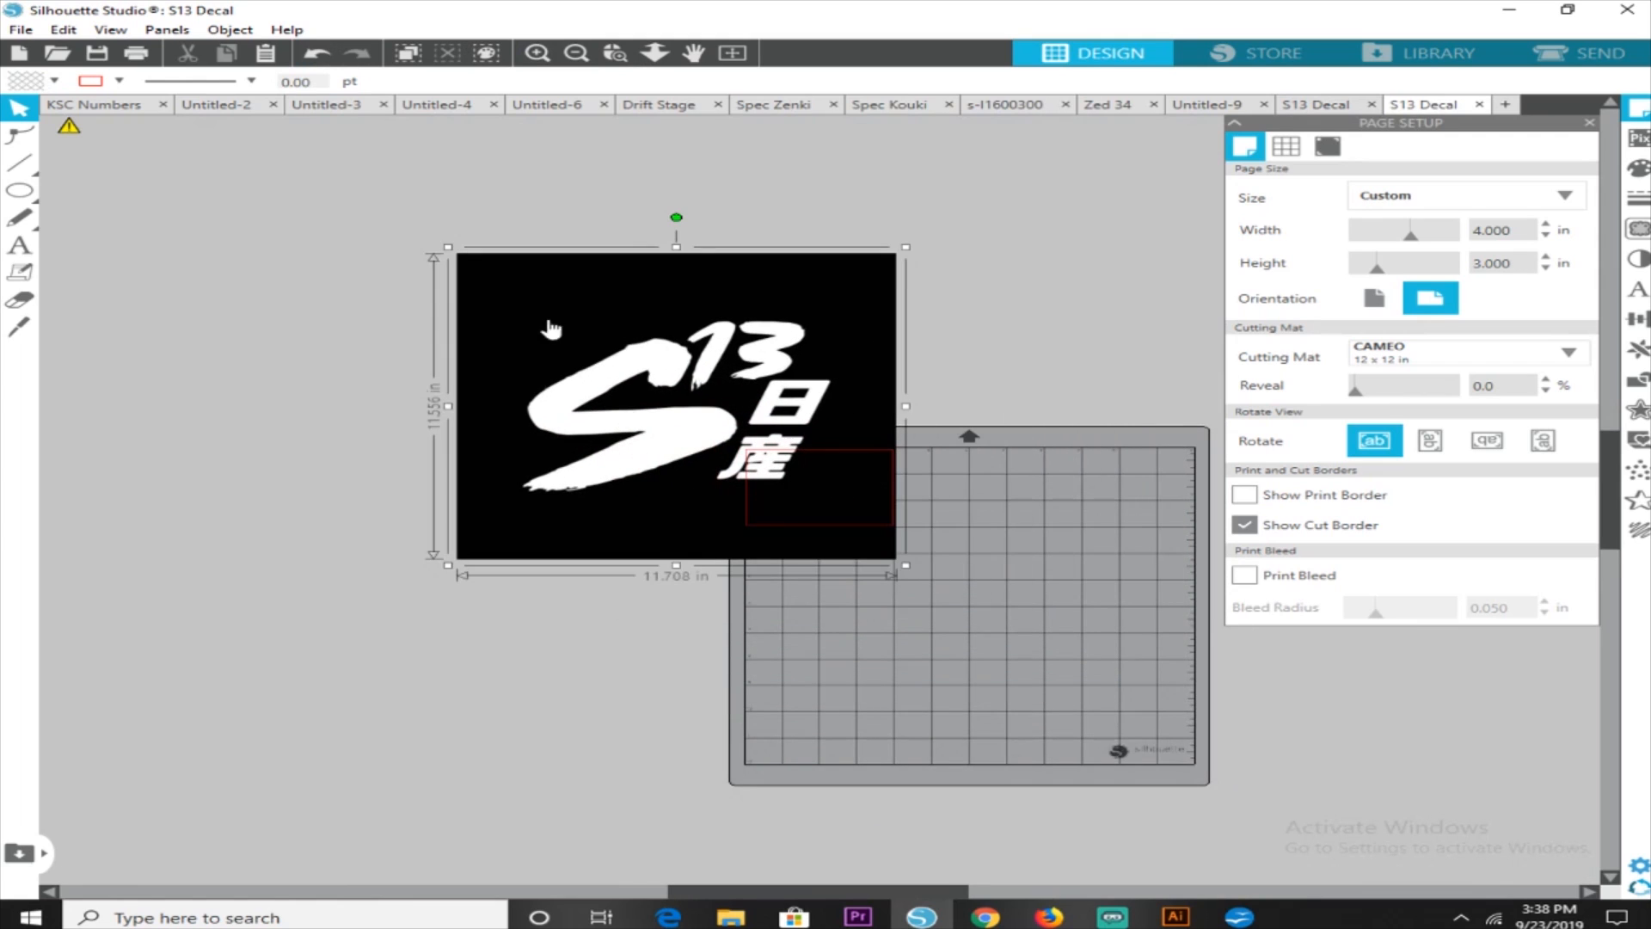
drag(448, 247, 735, 445)
drag(801, 521, 811, 509)
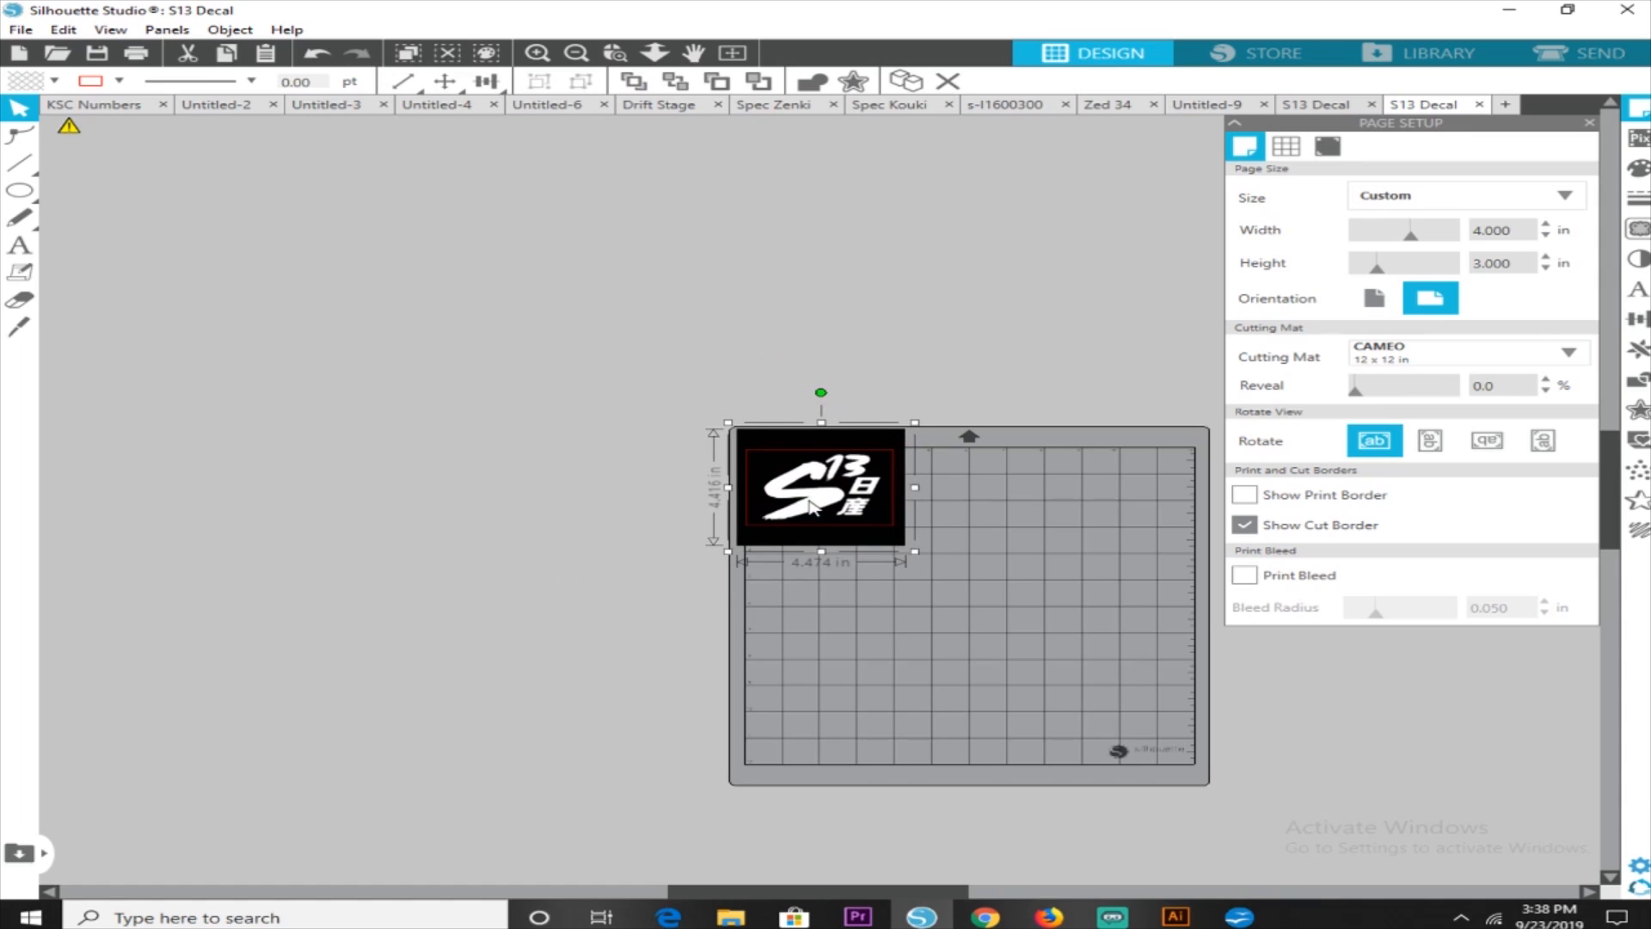
Enlarge the decal image to about 5.04 in wide and centre its lettering within the red cut border
click(537, 55)
click(536, 55)
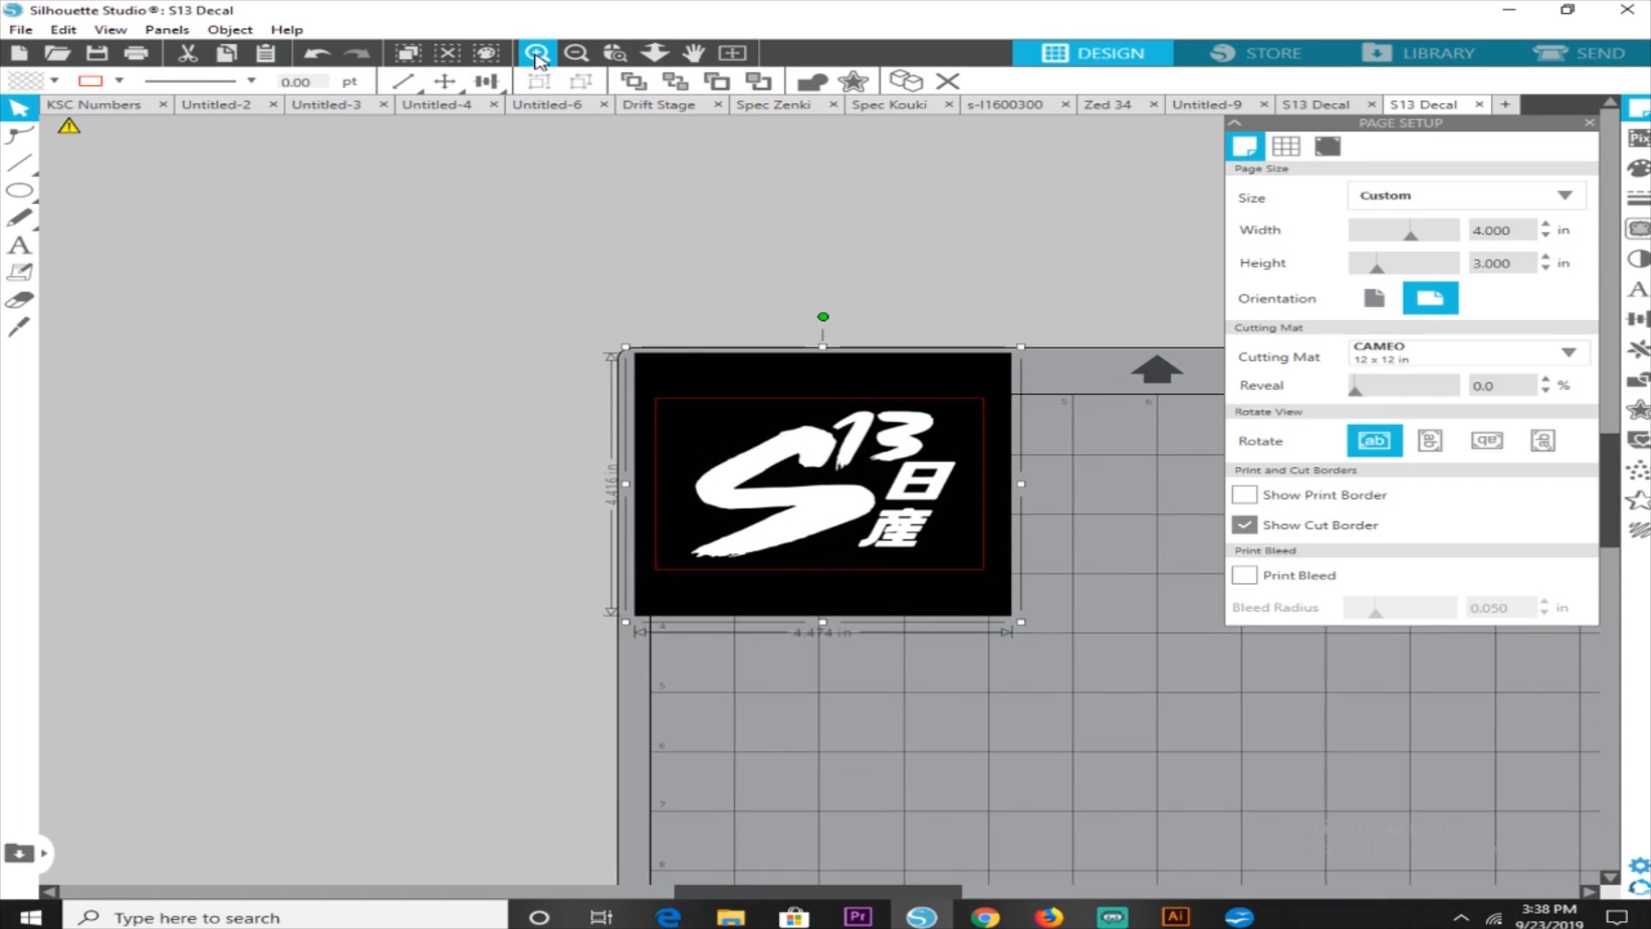
click(537, 55)
click(537, 55)
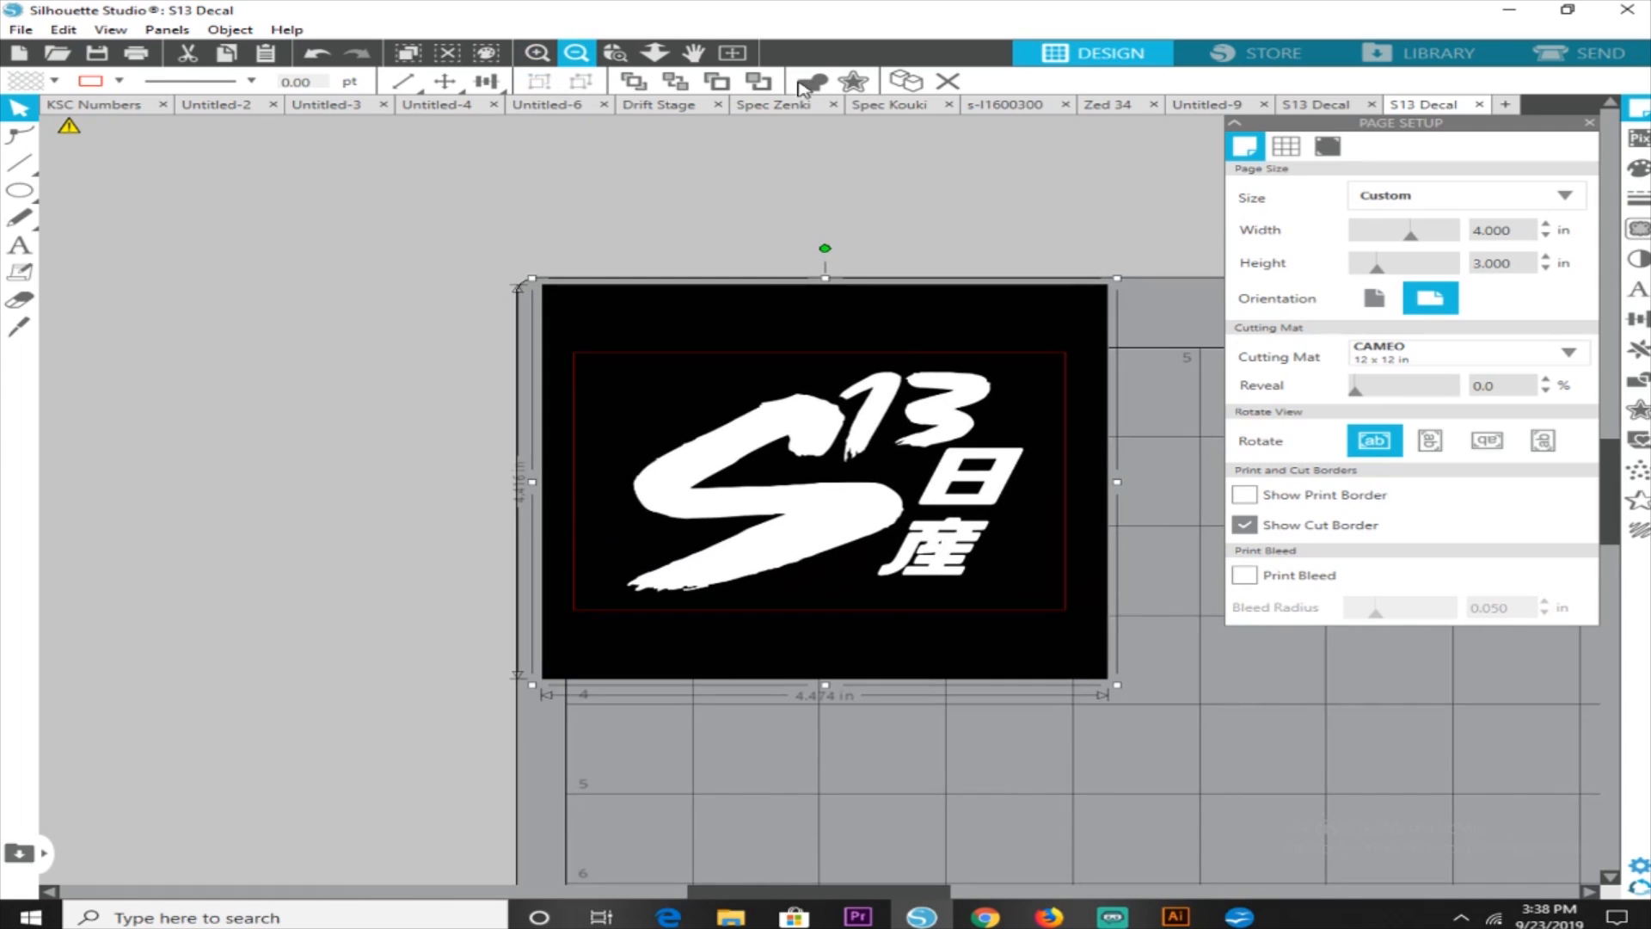
click(693, 53)
drag(956, 218, 664, 193)
click(693, 53)
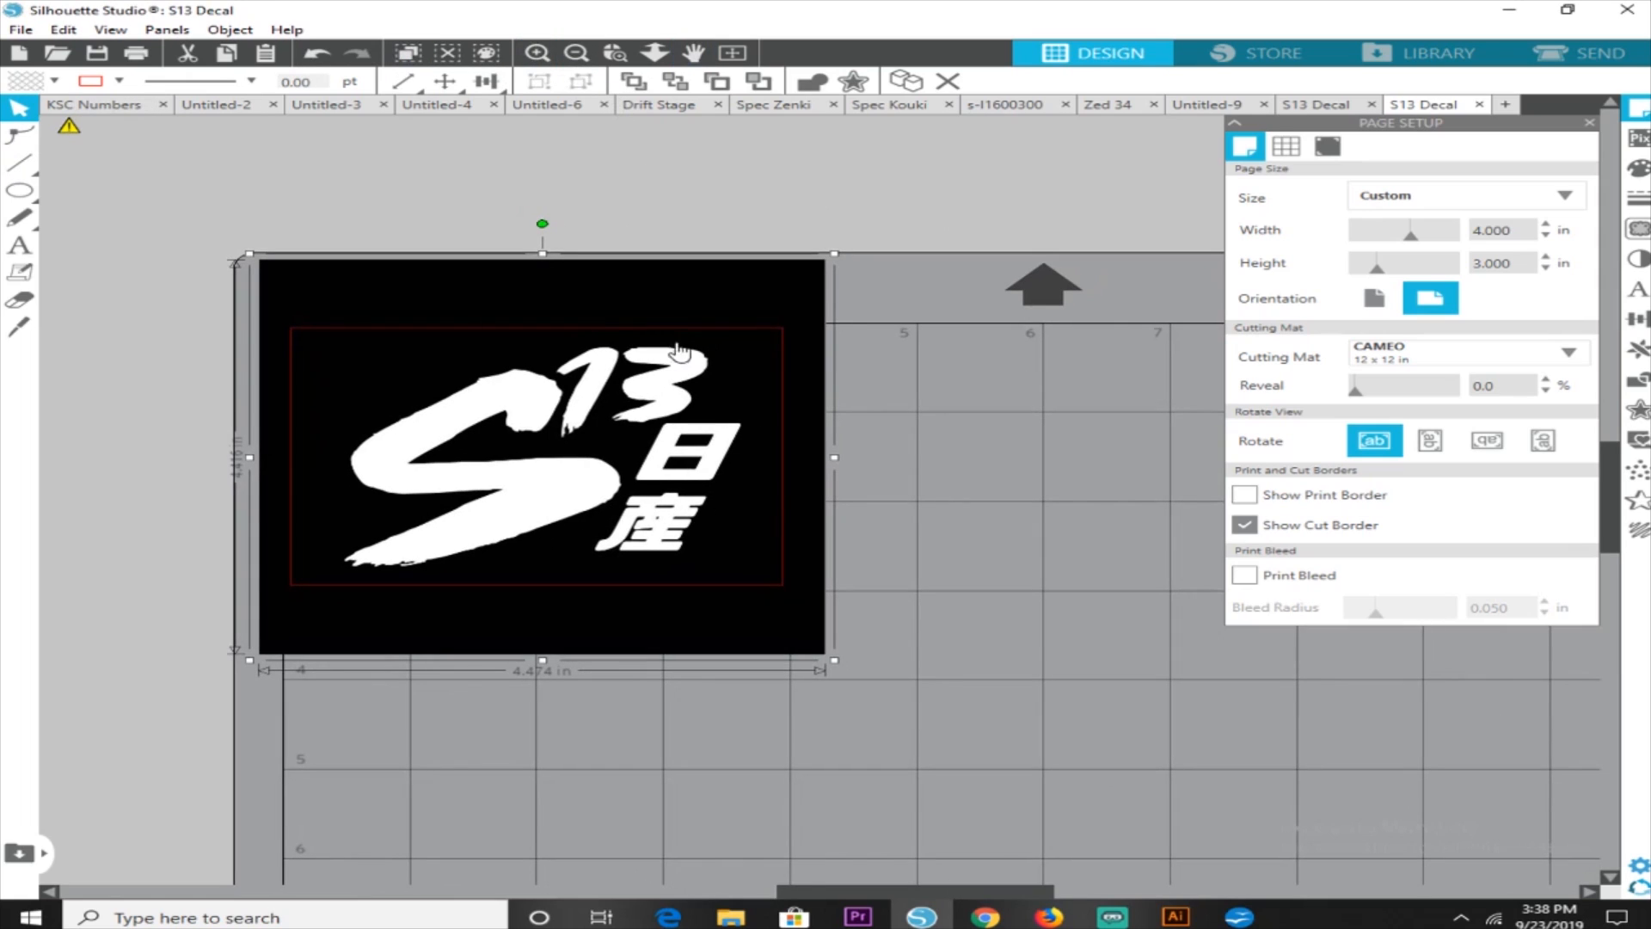
drag(249, 255, 226, 235)
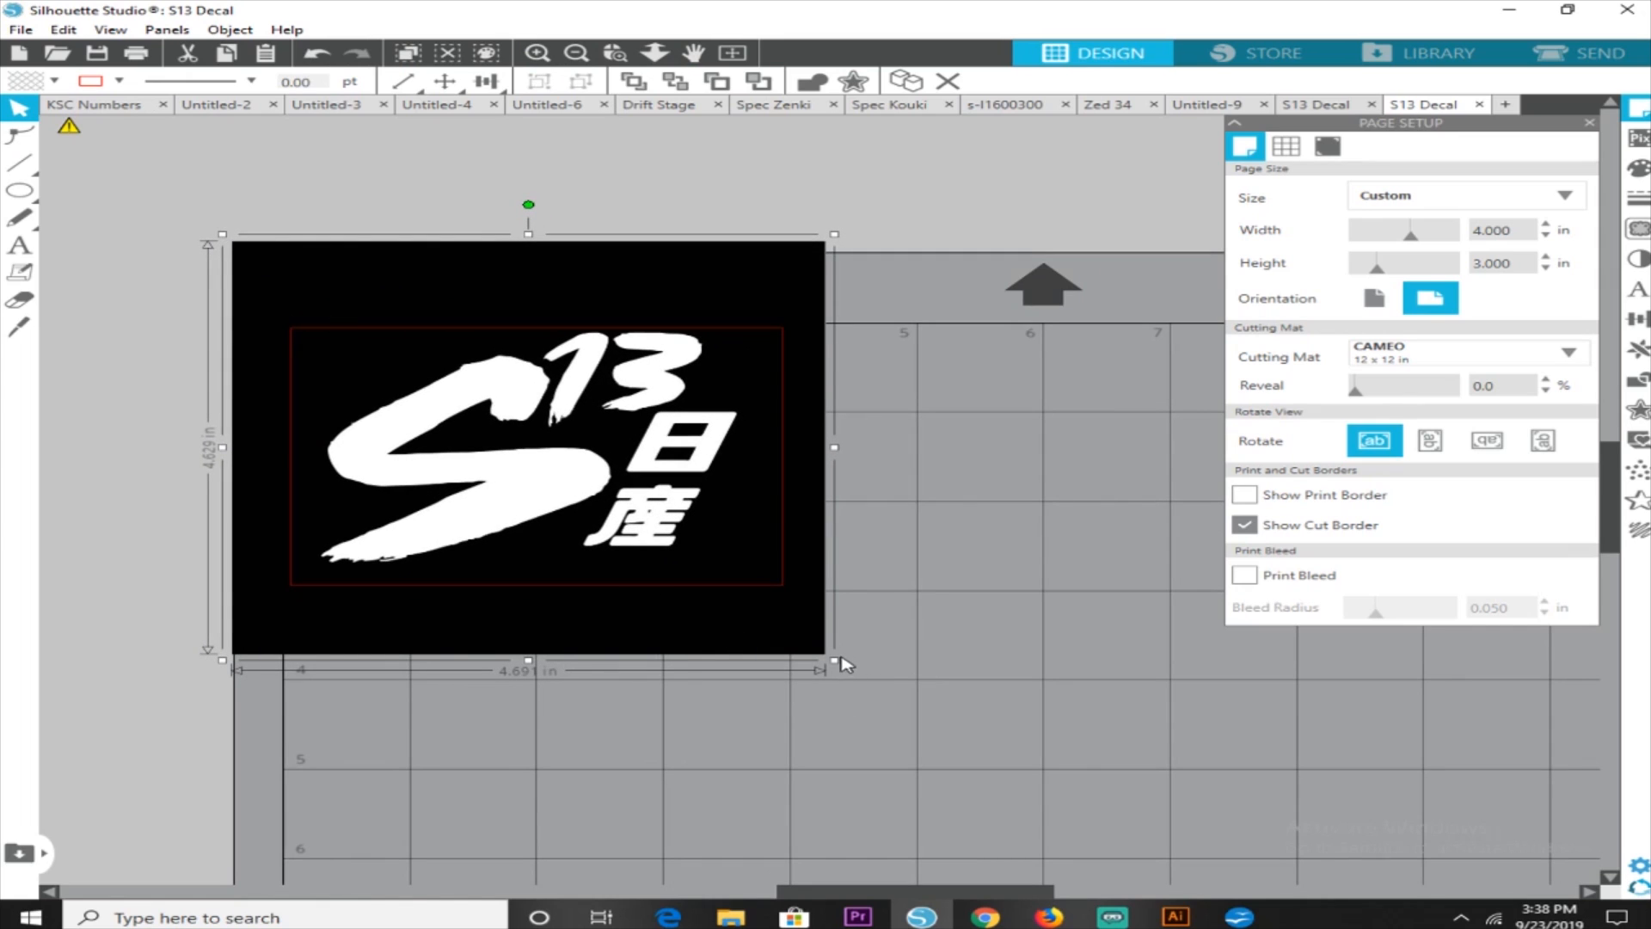
drag(835, 659, 867, 682)
drag(804, 567, 809, 563)
key(Left)
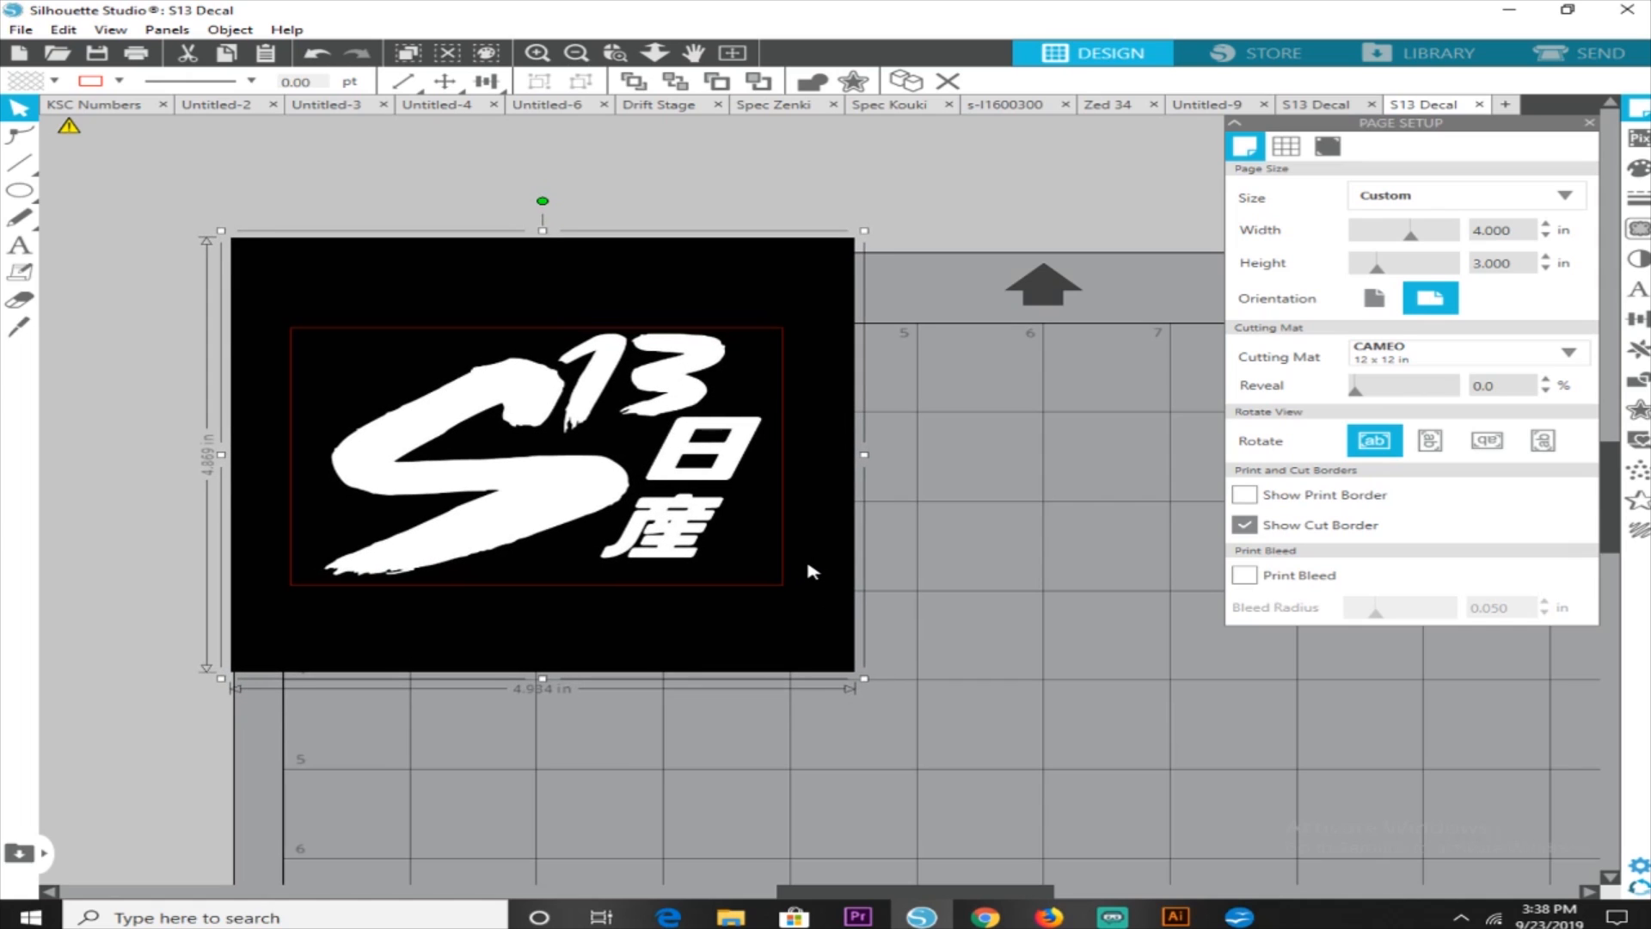
drag(865, 678, 880, 690)
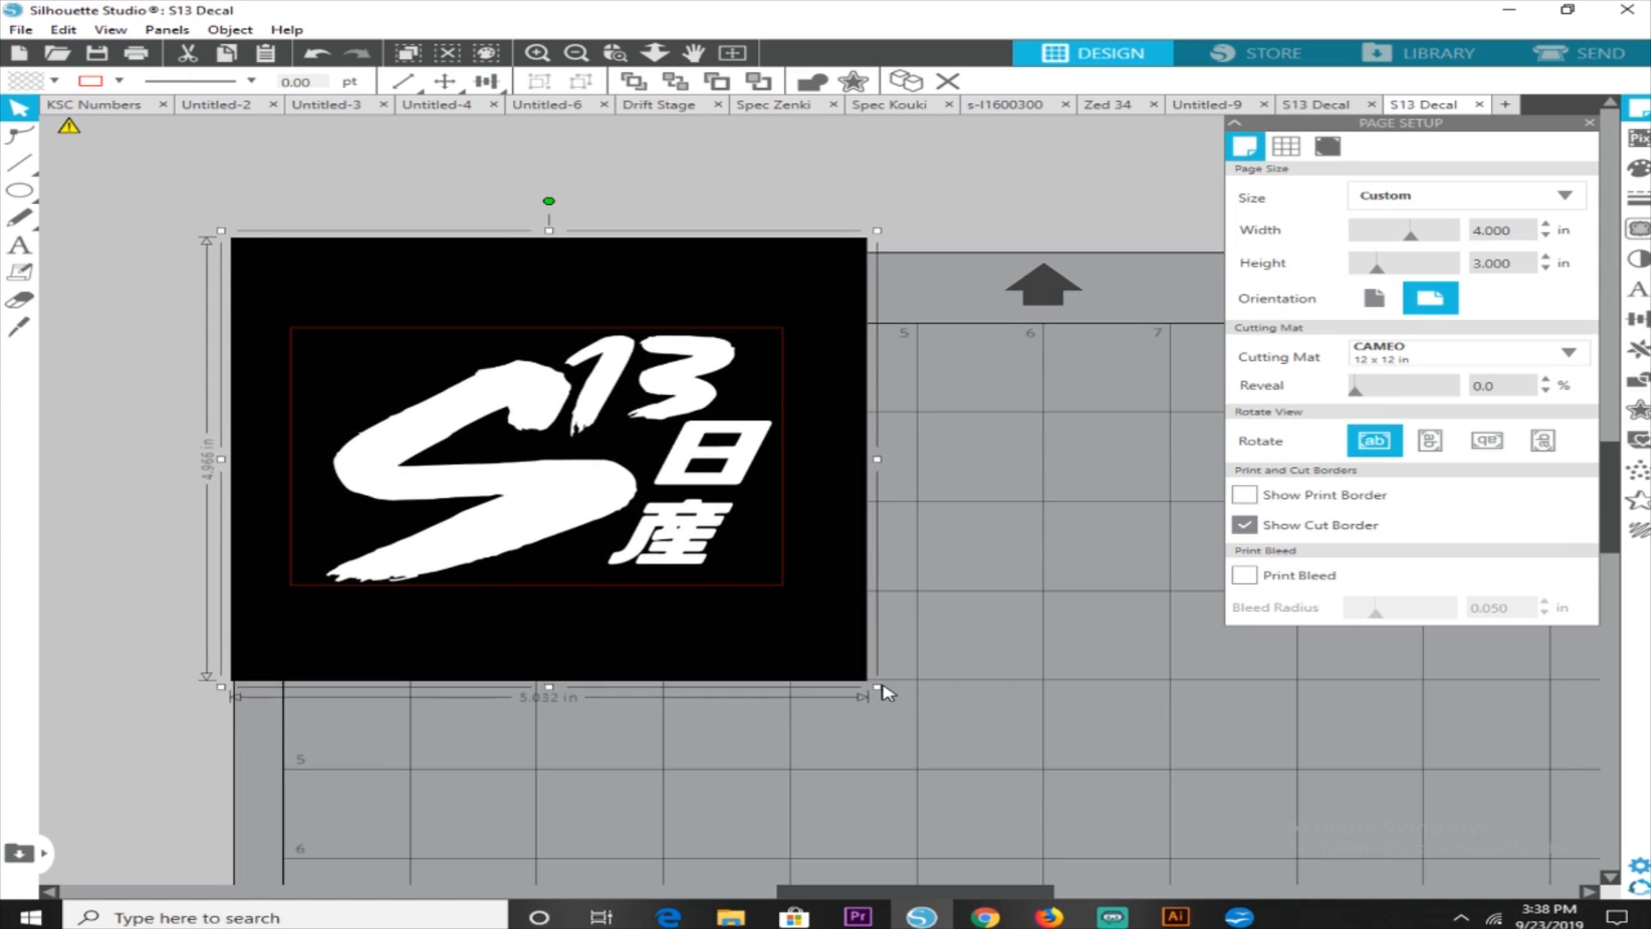
drag(865, 632, 862, 629)
key(Left)
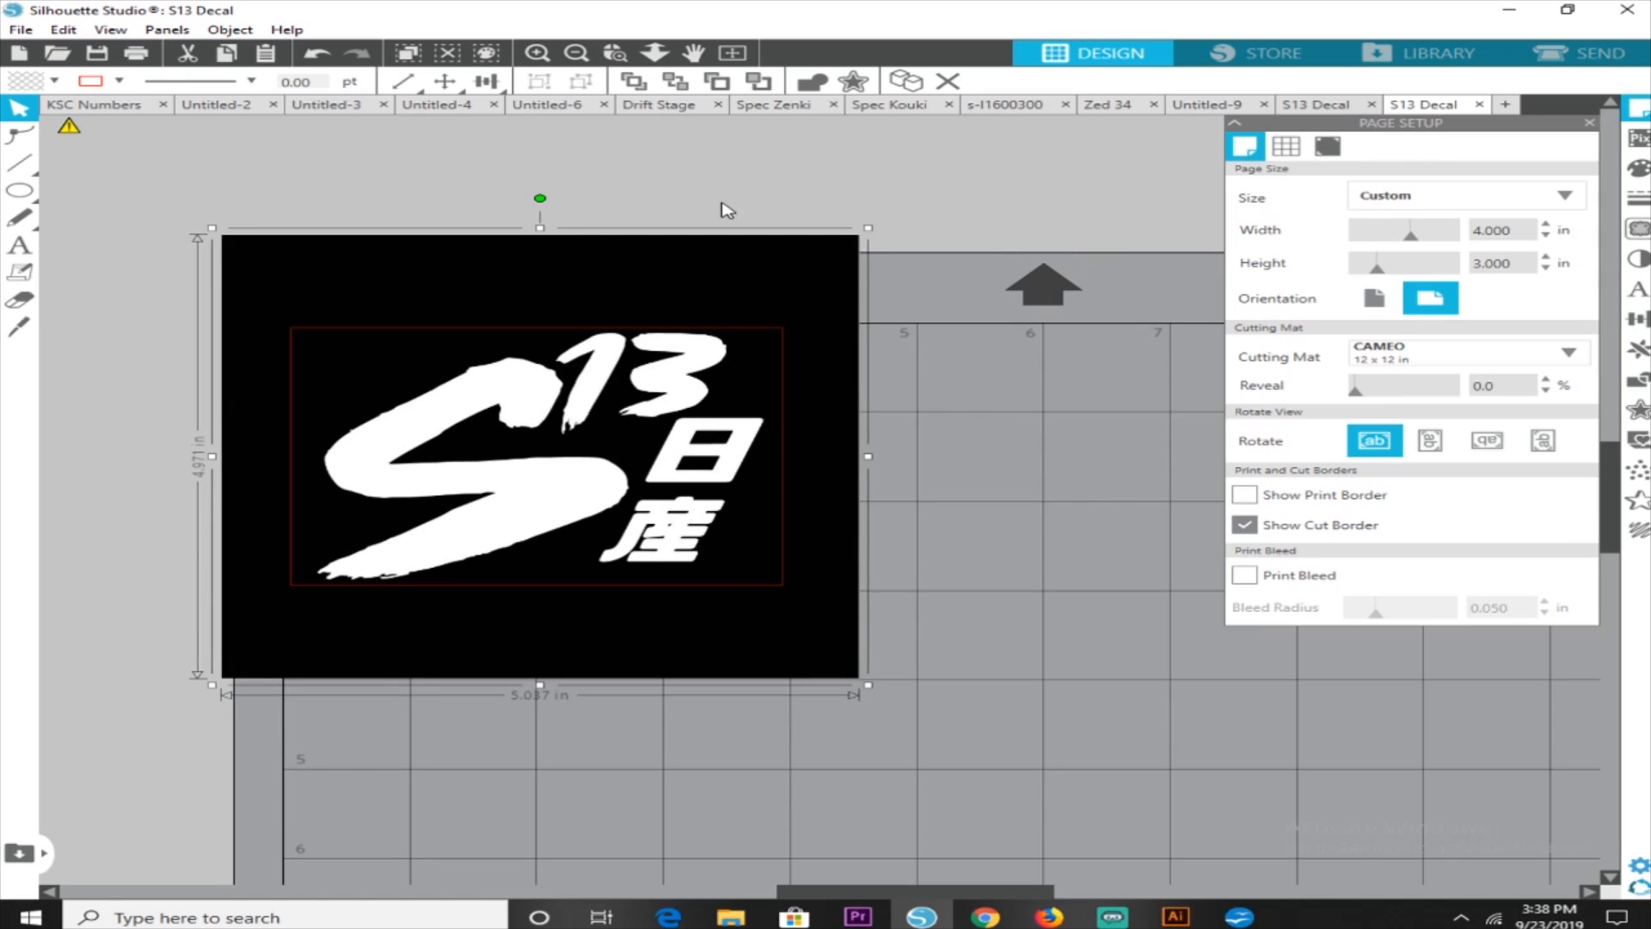
click(1019, 196)
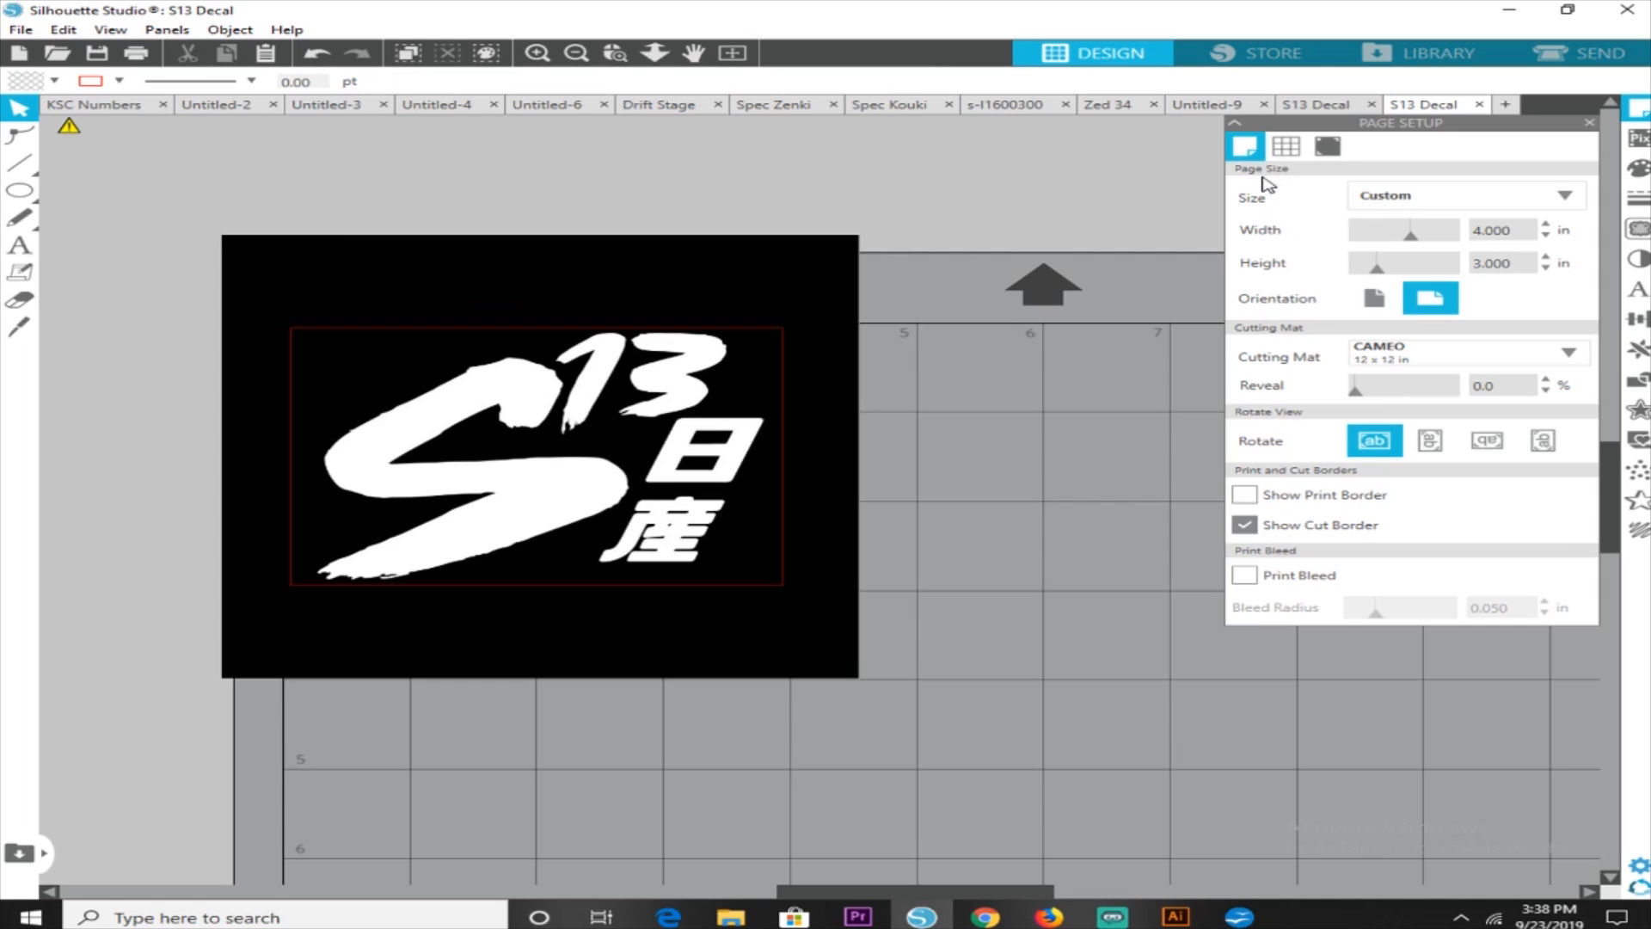
Trace the decal with a trace area around all the lettering, a scale of 4 and the standard Trace style
click(167, 33)
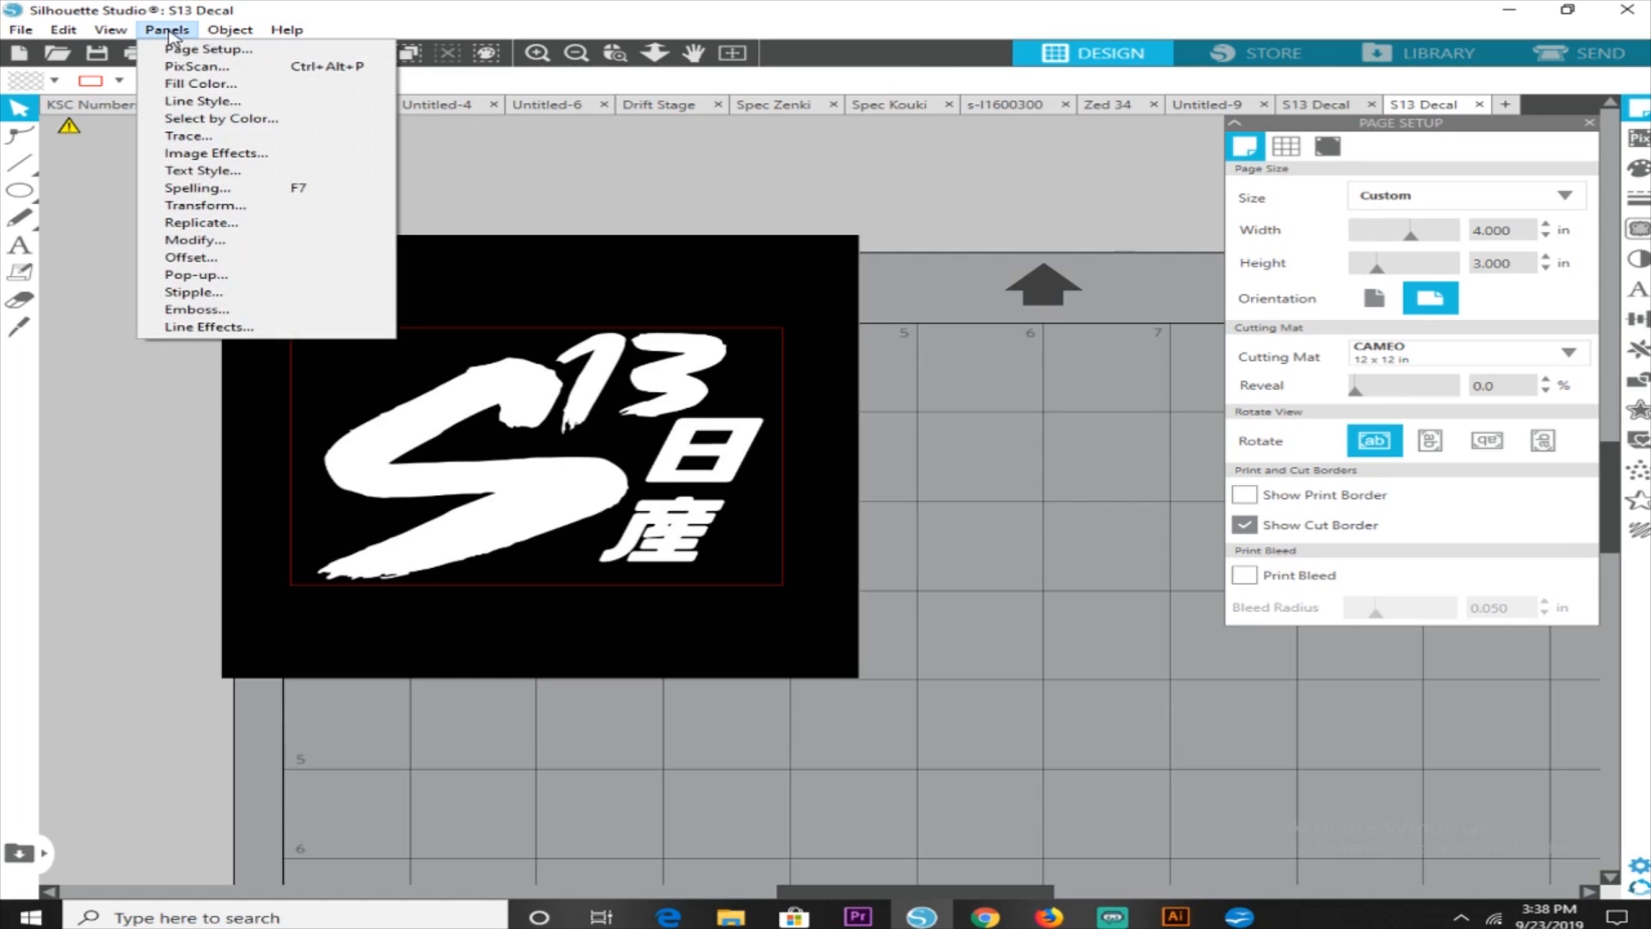
click(212, 140)
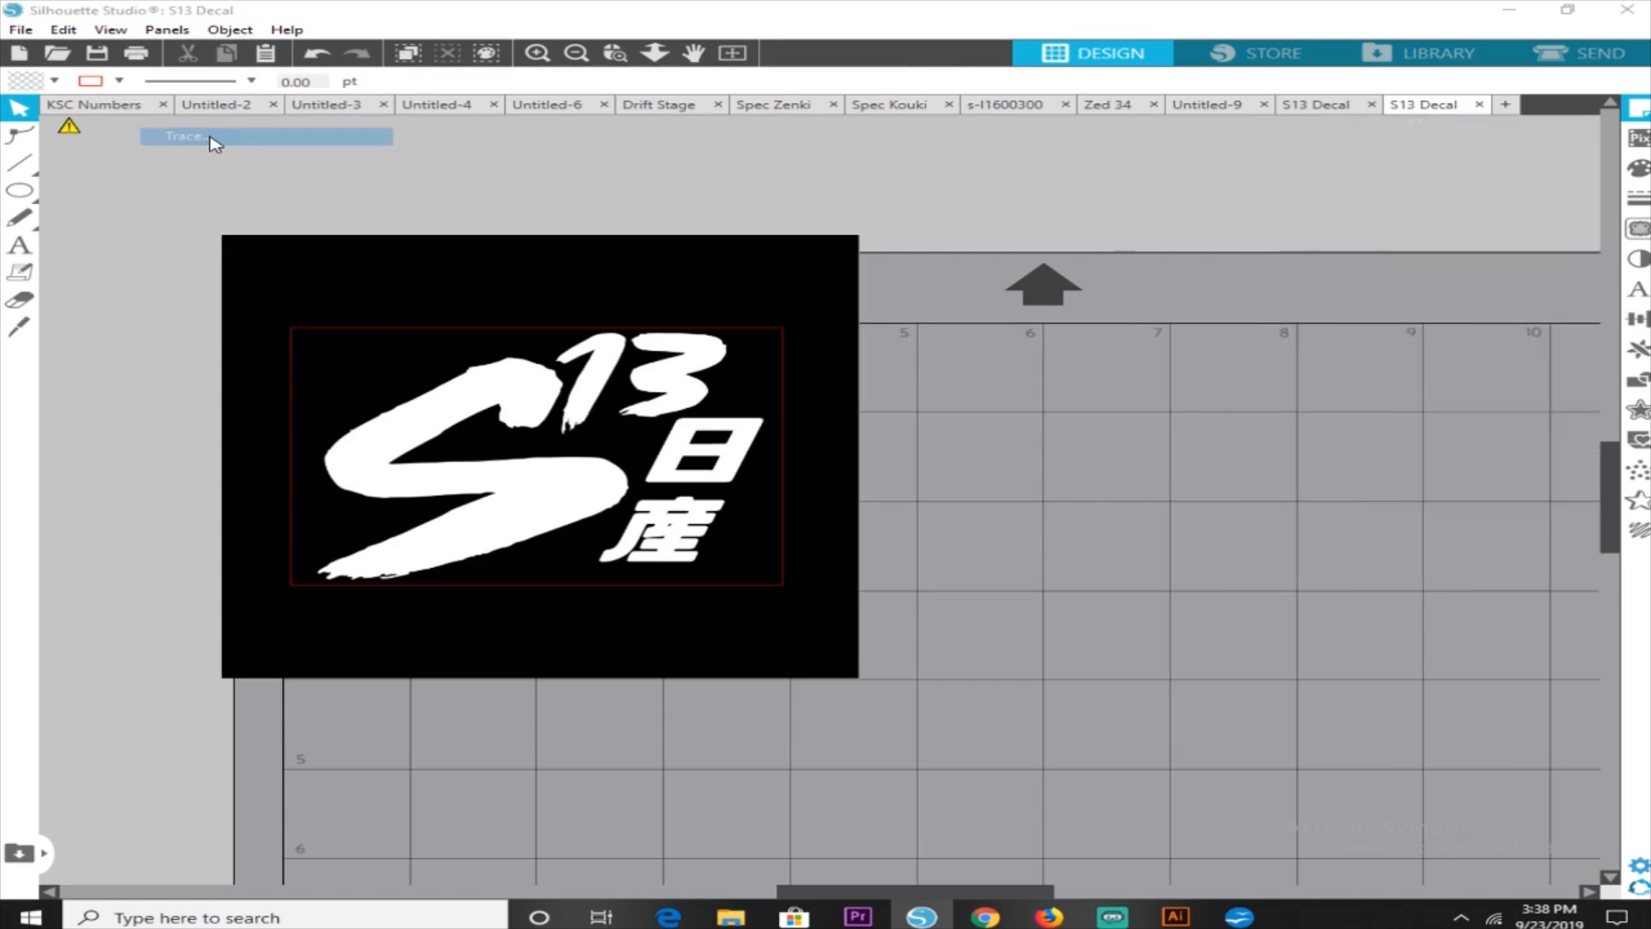
click(1377, 193)
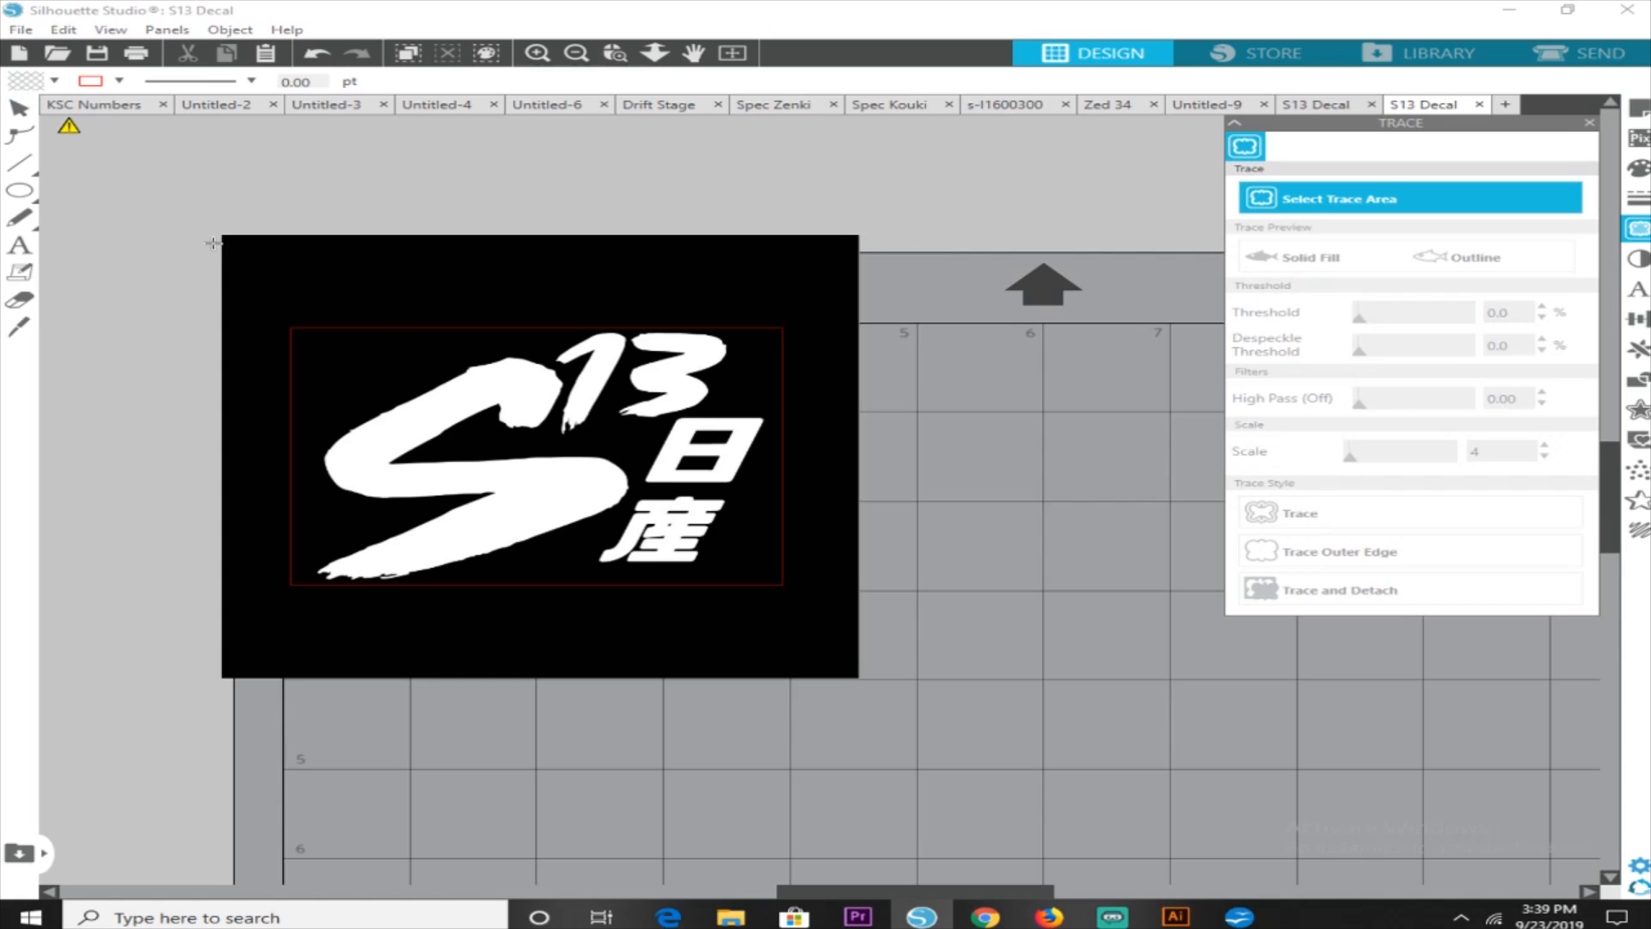
mouse_move(244, 268)
mouse_down()
mouse_move(693, 605)
mouse_move(834, 631)
mouse_up()
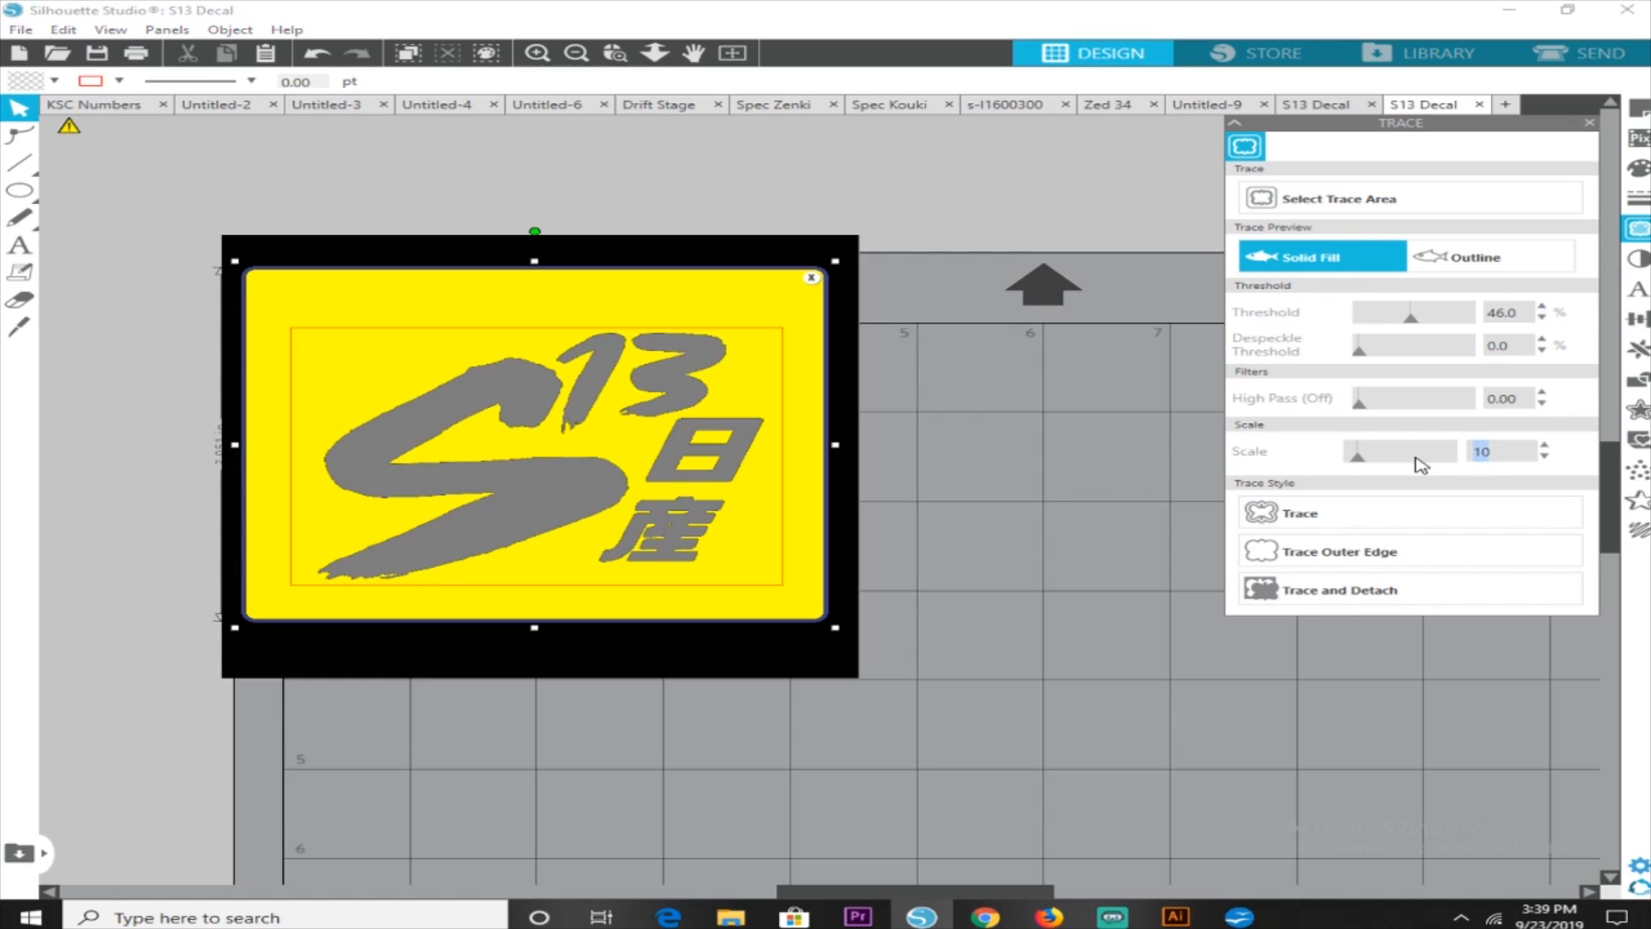
text(4)
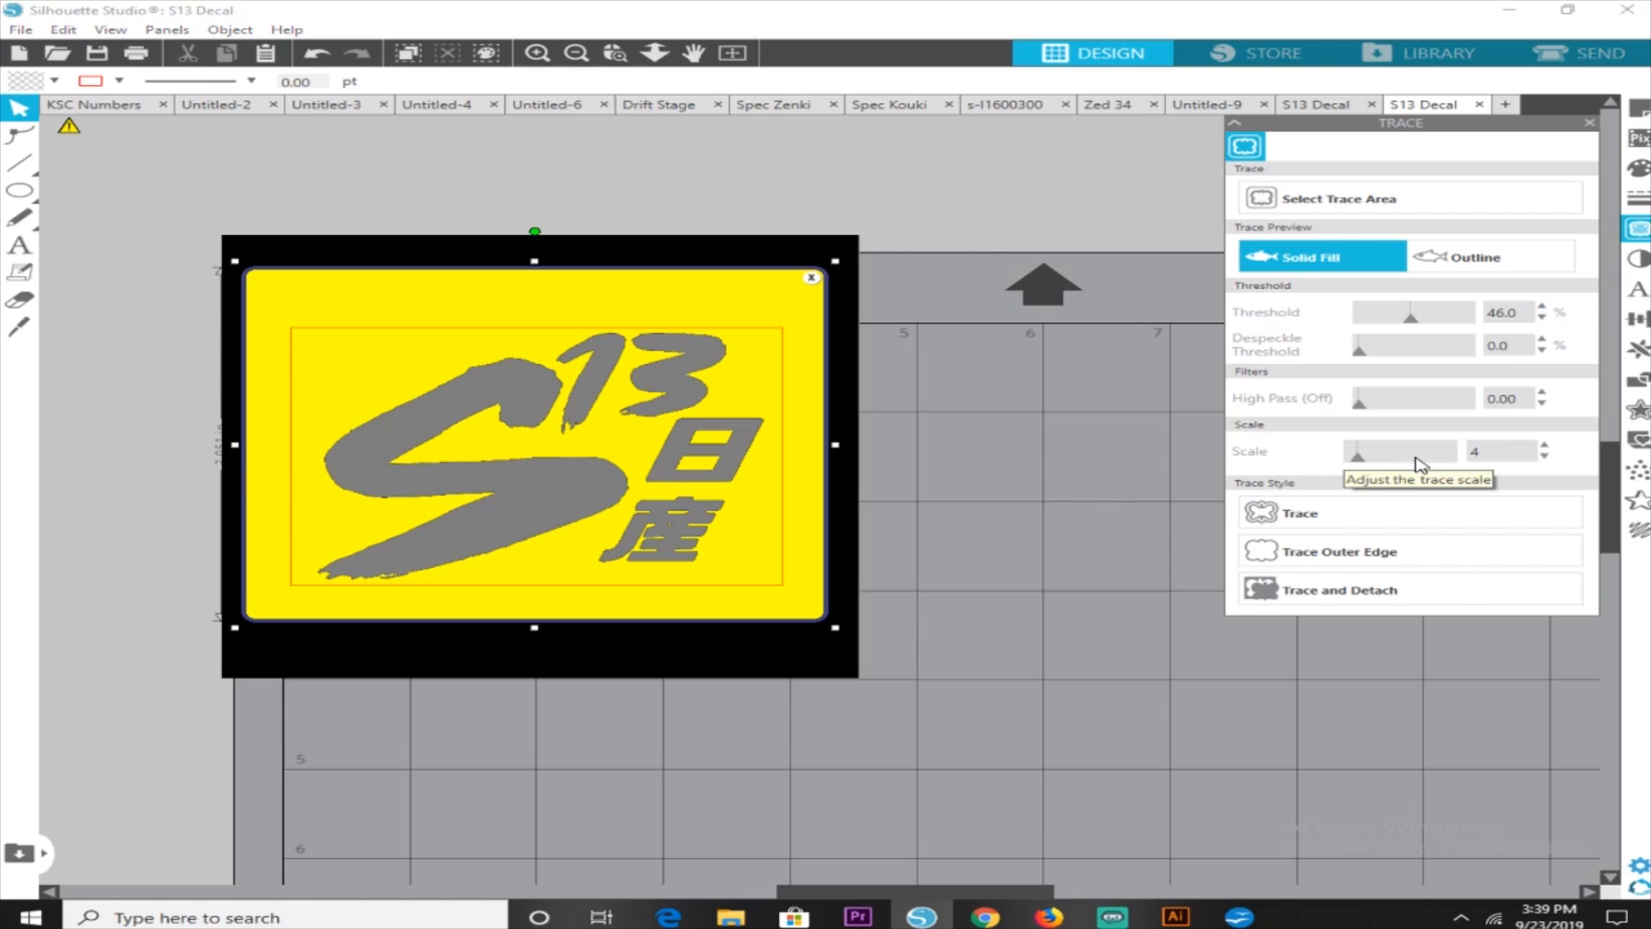
click(1296, 519)
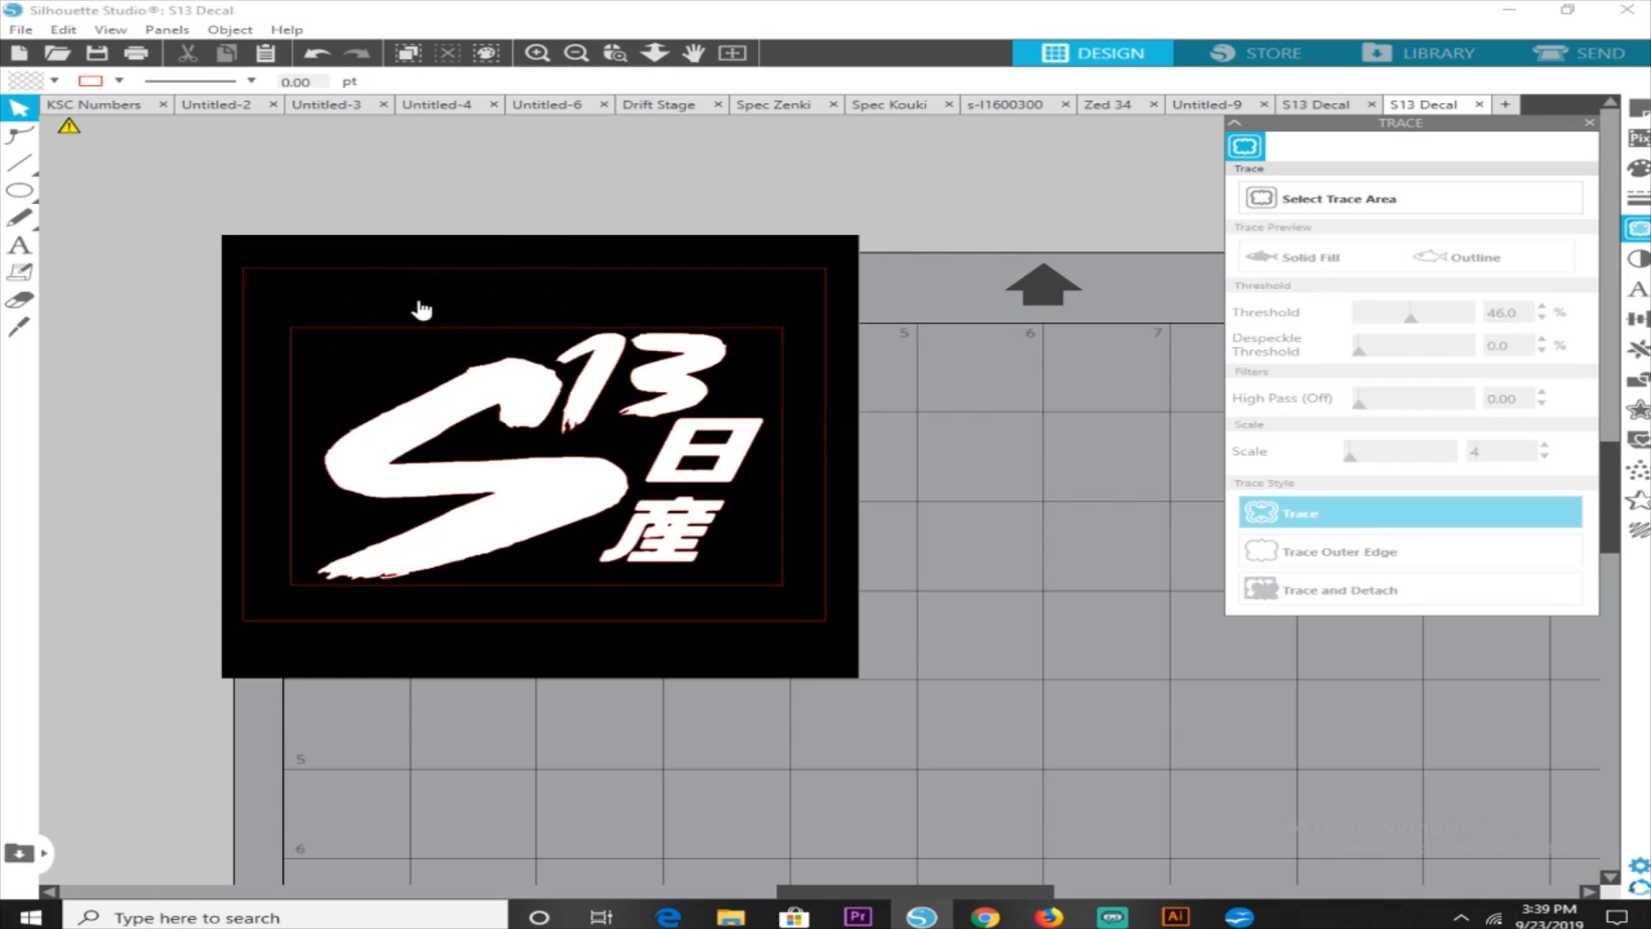
Move the original black decal image off the traced outlines and delete it
mouse_move(508, 306)
mouse_down()
mouse_move(685, 324)
mouse_move(947, 258)
mouse_move(1039, 273)
mouse_up()
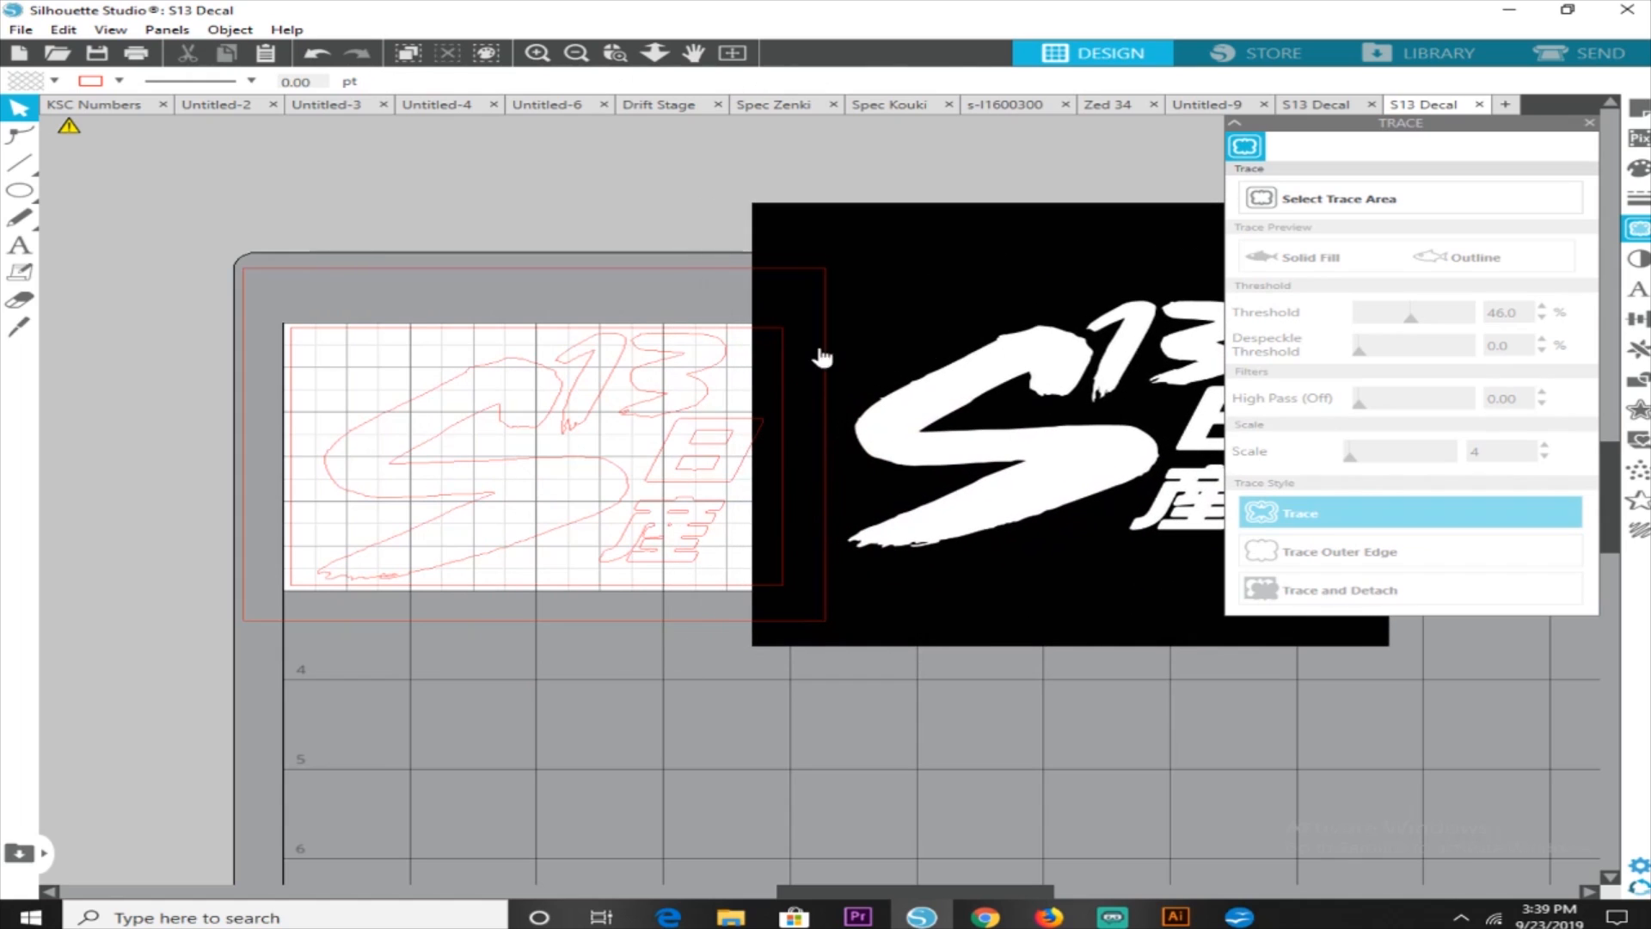
click(1012, 313)
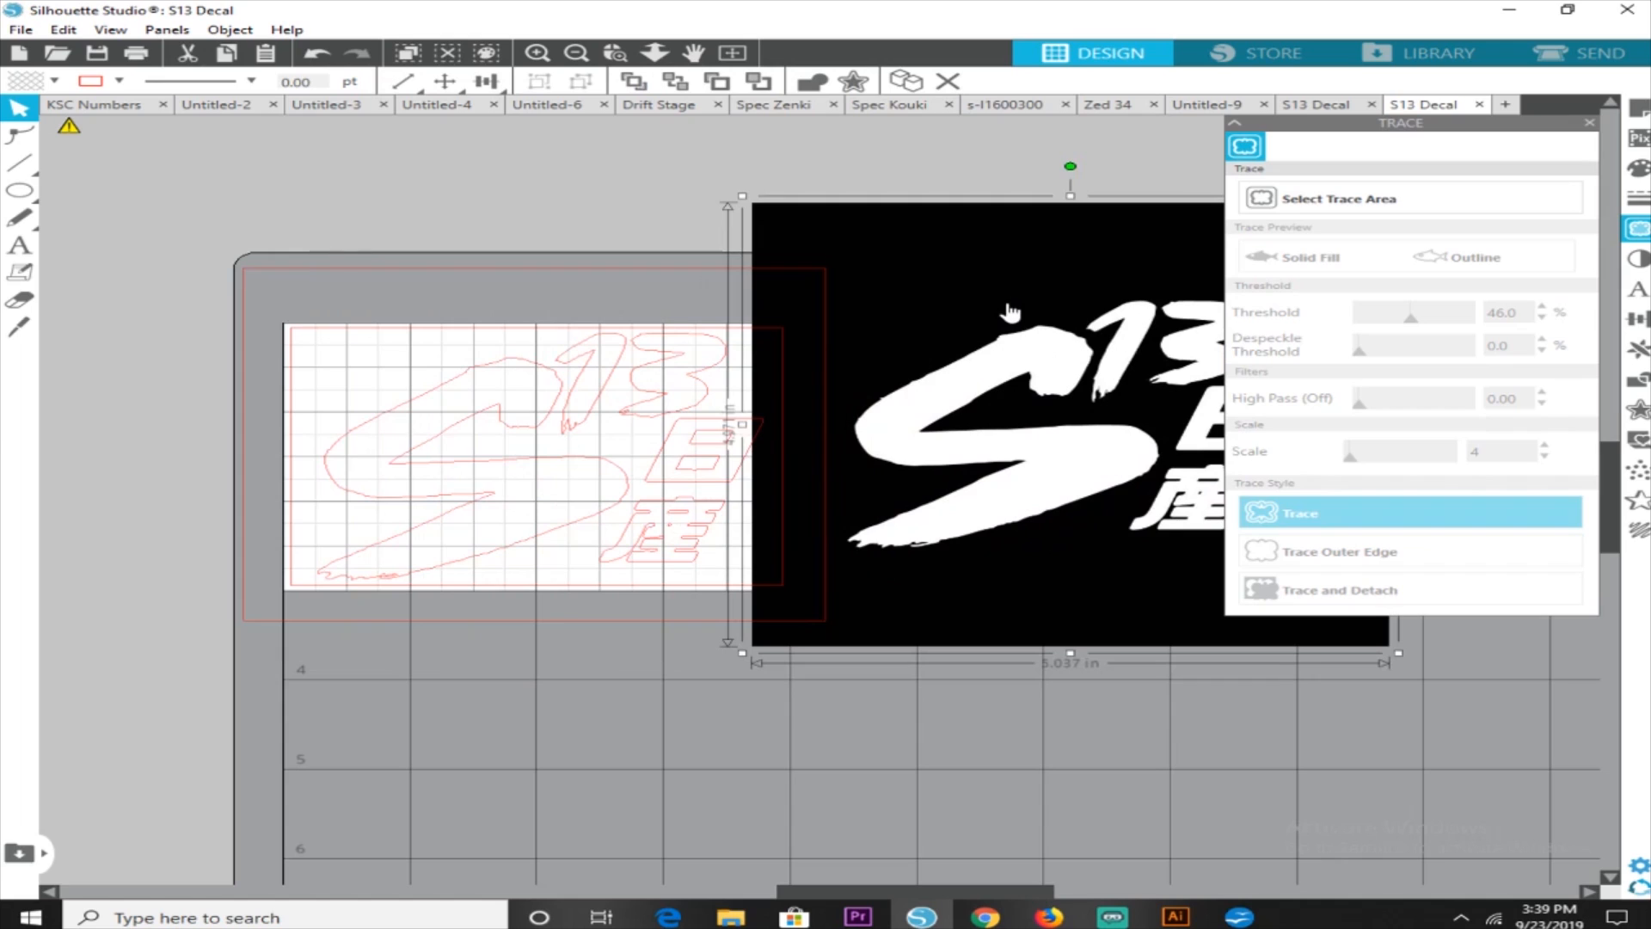
key(Delete)
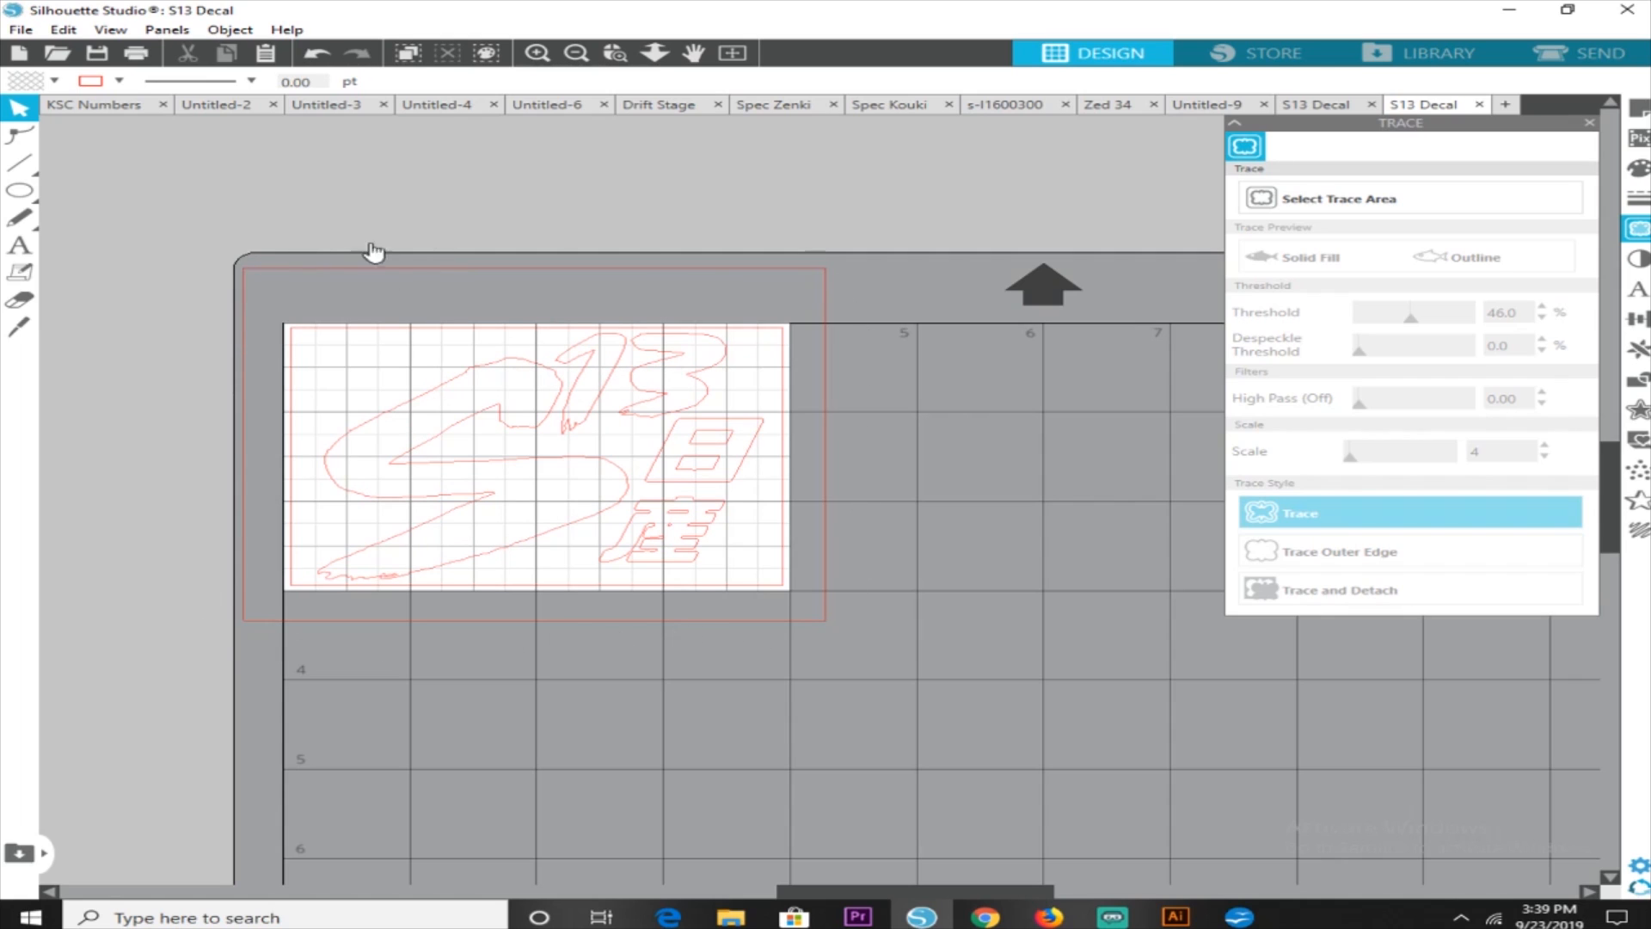
Erase the traced outer rectangle around the page with the Eraser, then return to the selection tool
click(19, 299)
mouse_move(386, 273)
mouse_down()
mouse_move(251, 276)
mouse_move(816, 267)
mouse_move(858, 376)
mouse_move(826, 393)
mouse_move(816, 350)
mouse_move(813, 420)
mouse_move(842, 475)
mouse_move(833, 615)
mouse_move(613, 639)
mouse_move(245, 625)
mouse_move(250, 265)
mouse_up()
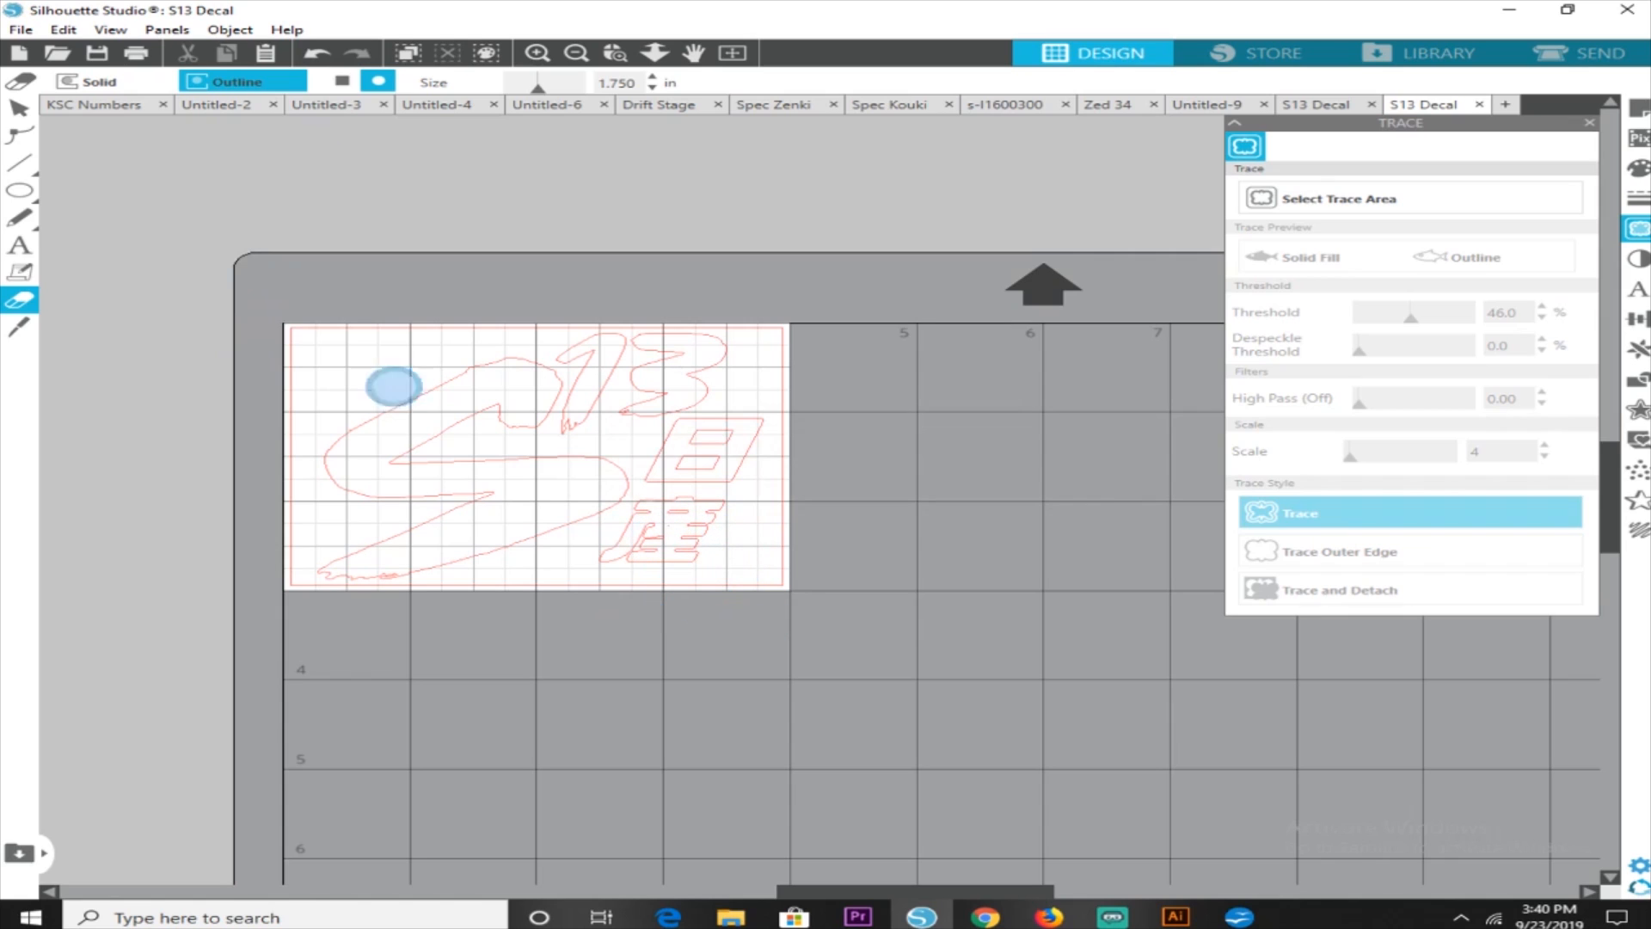
click(19, 106)
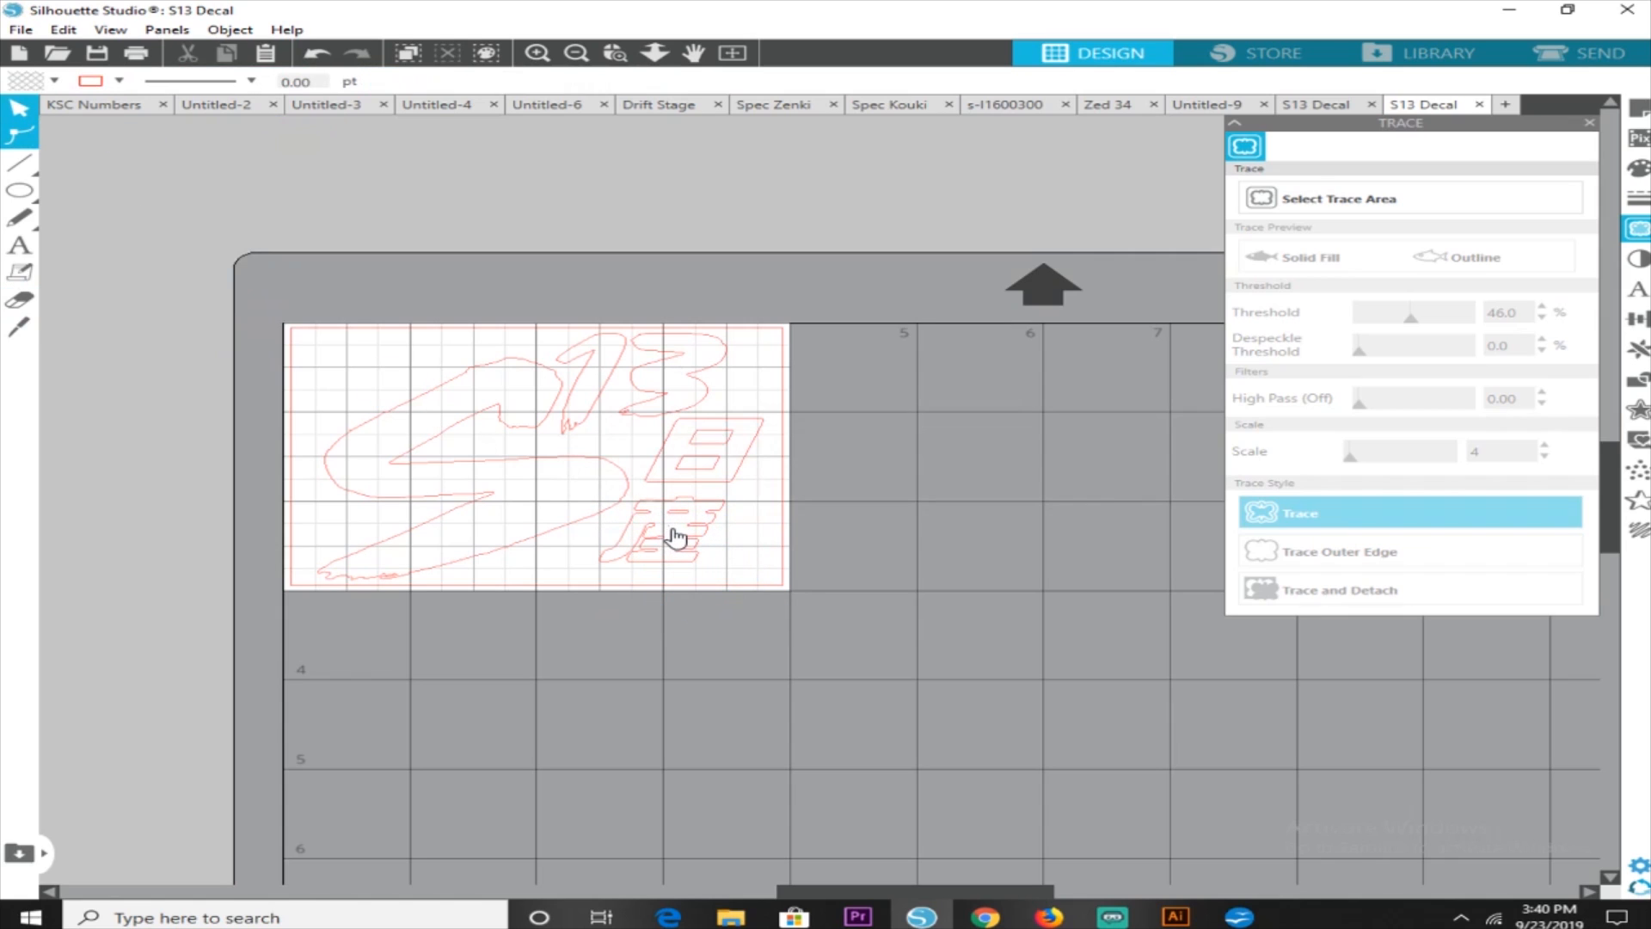
Inspect the traced decal outlines up close for leftover or rough lines around the lettering
click(578, 55)
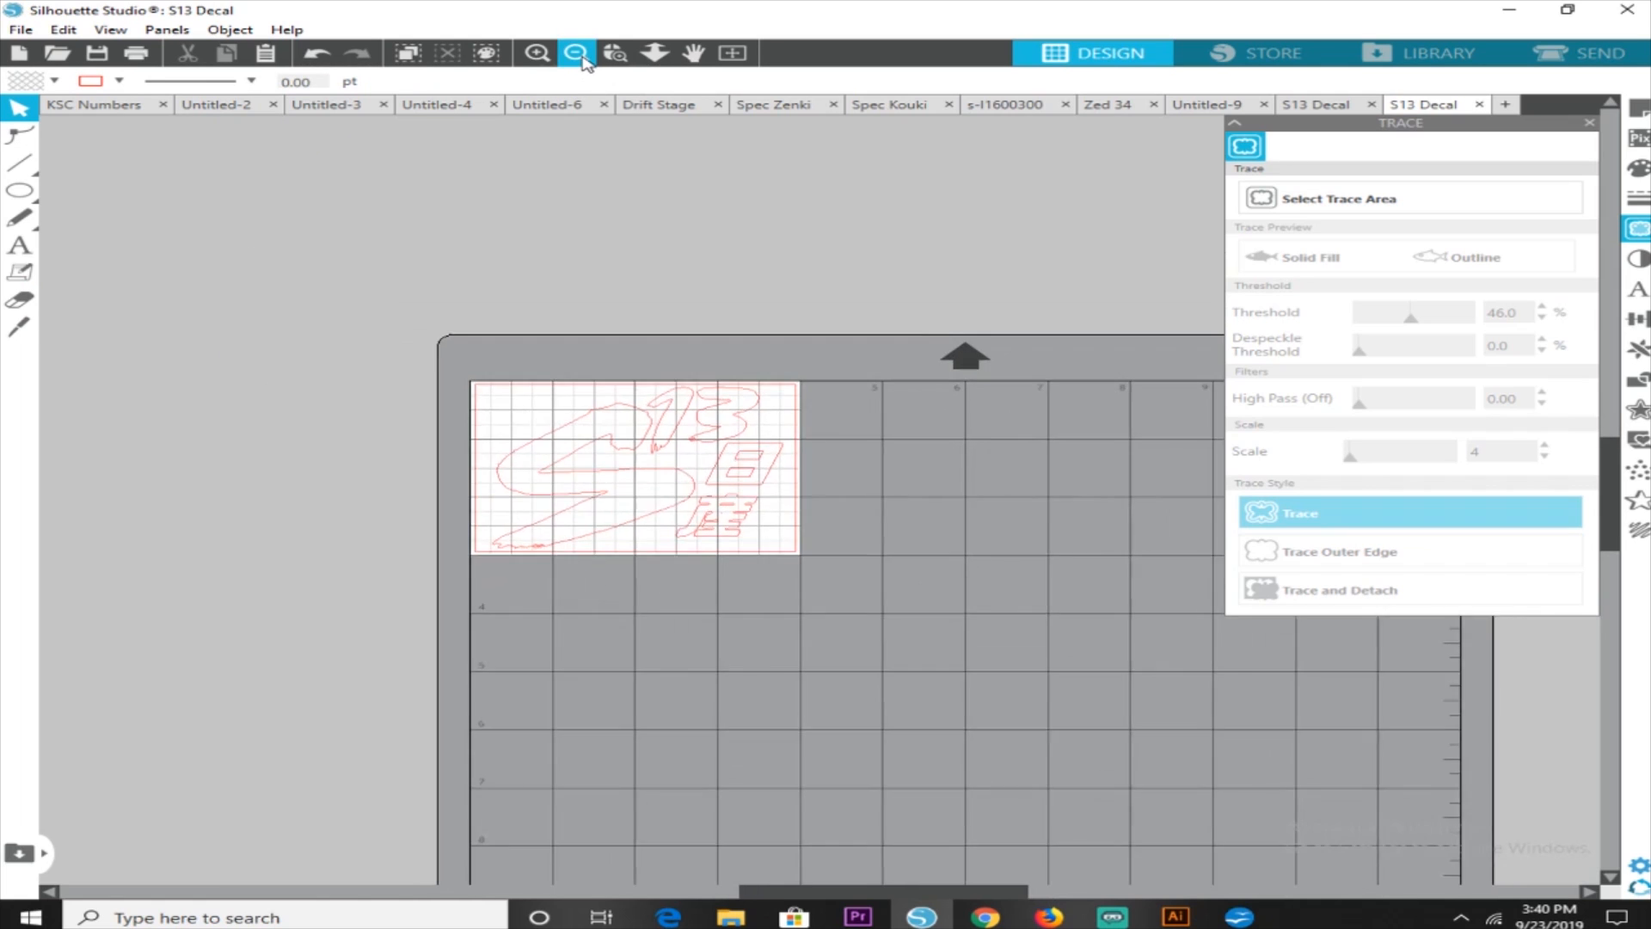
click(537, 55)
click(537, 62)
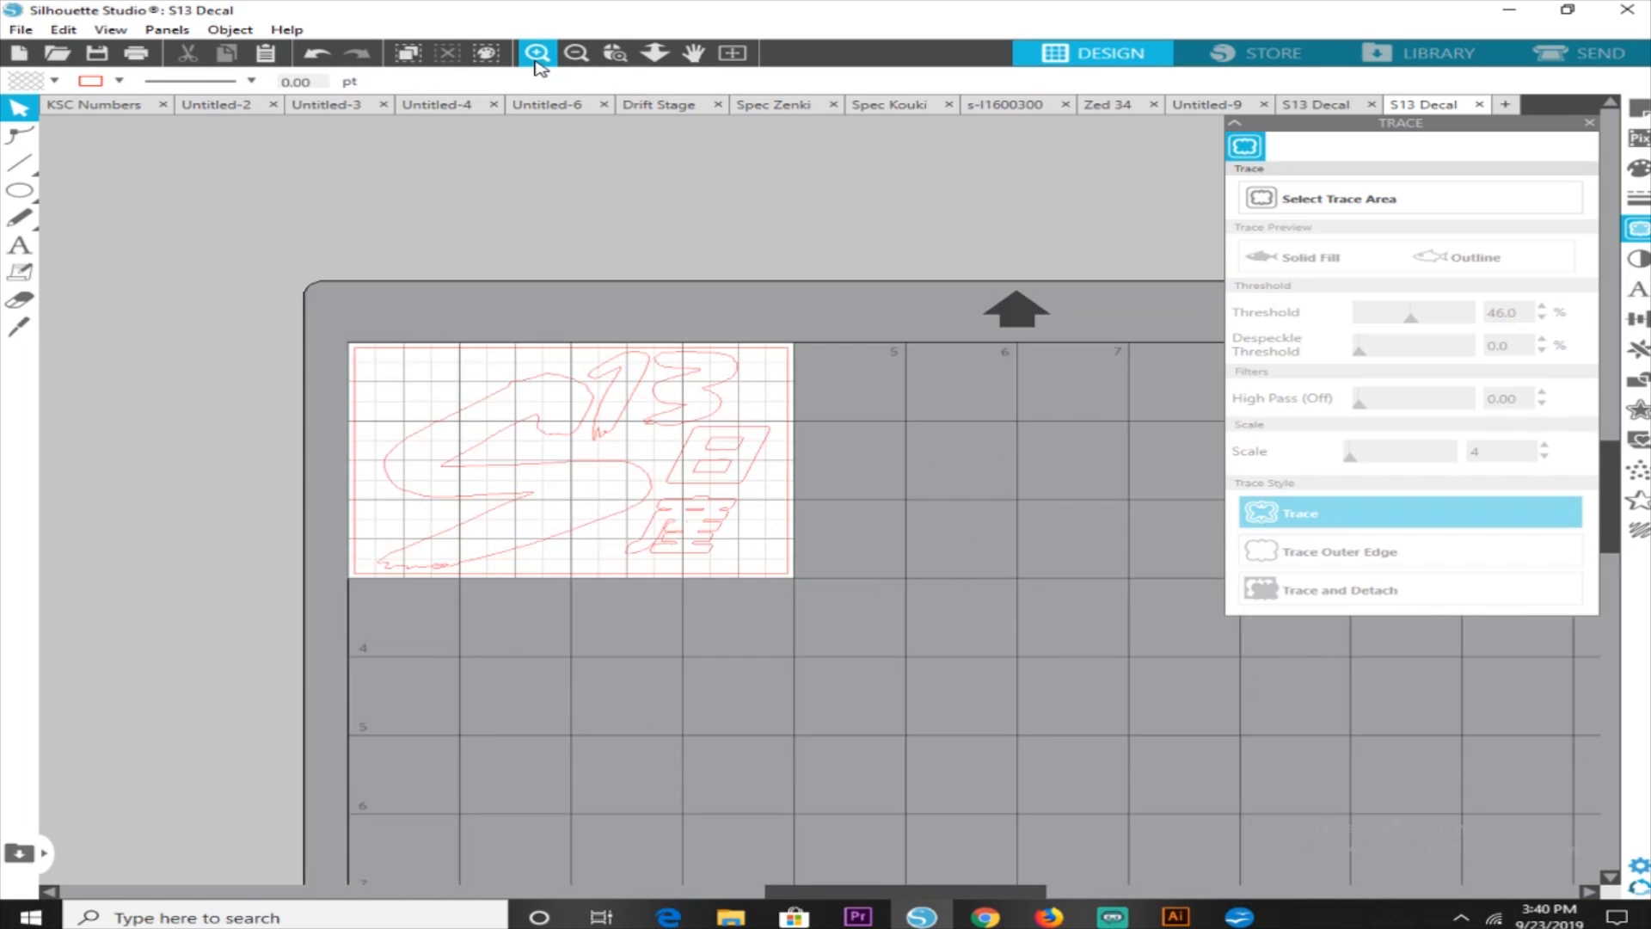
click(536, 62)
click(537, 62)
click(537, 61)
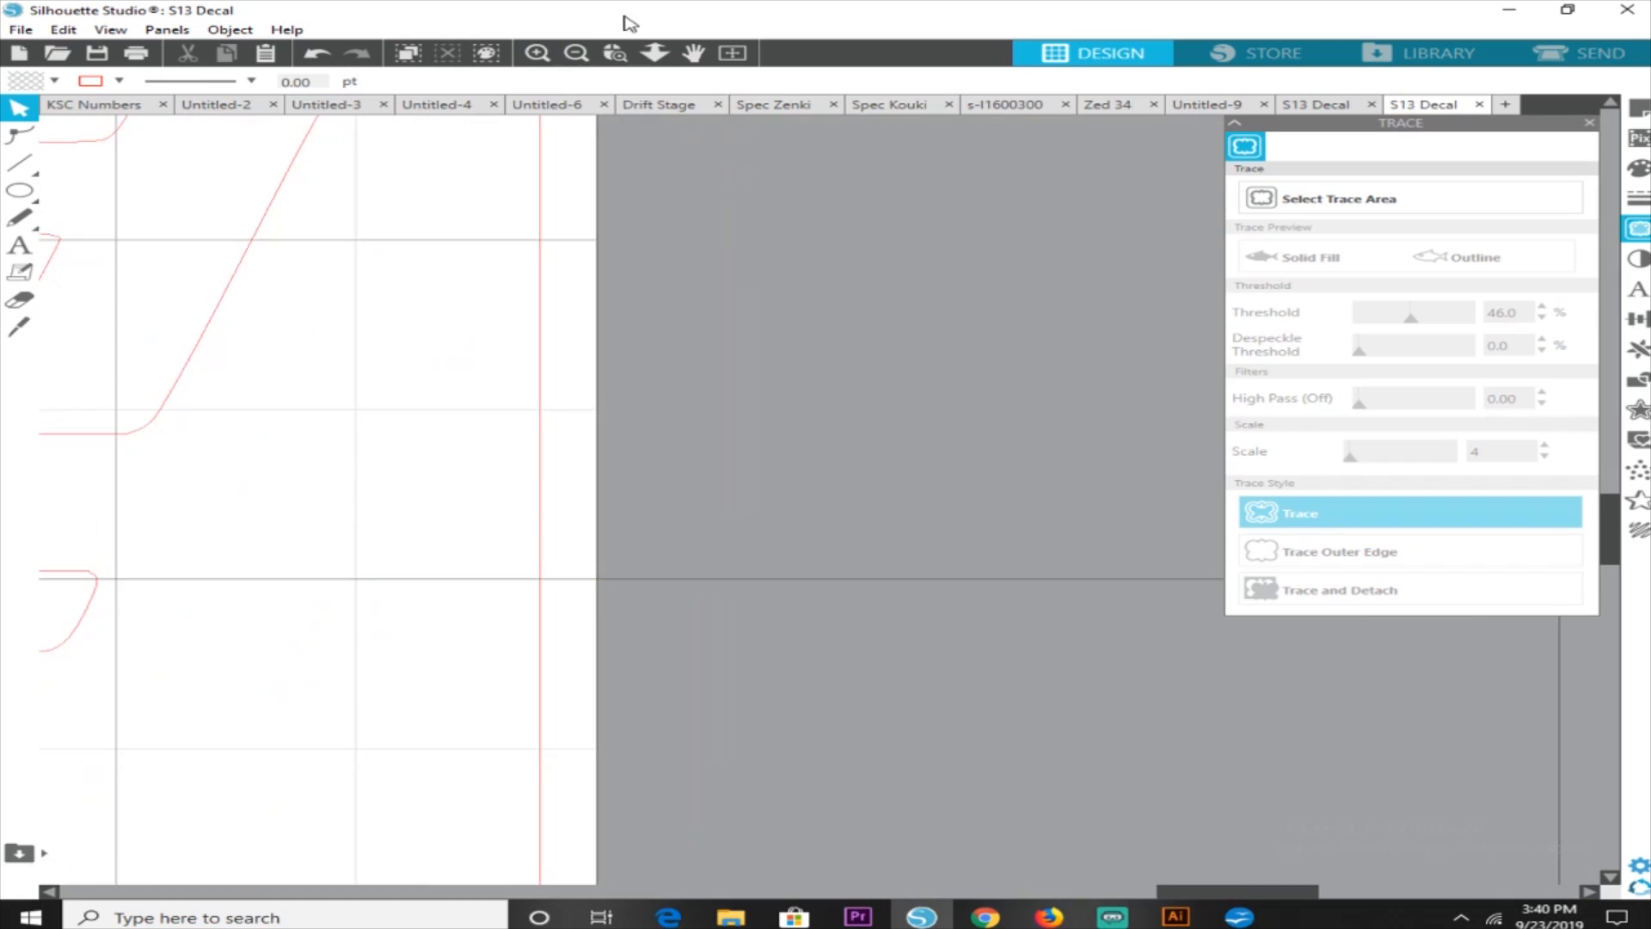
click(577, 55)
click(583, 61)
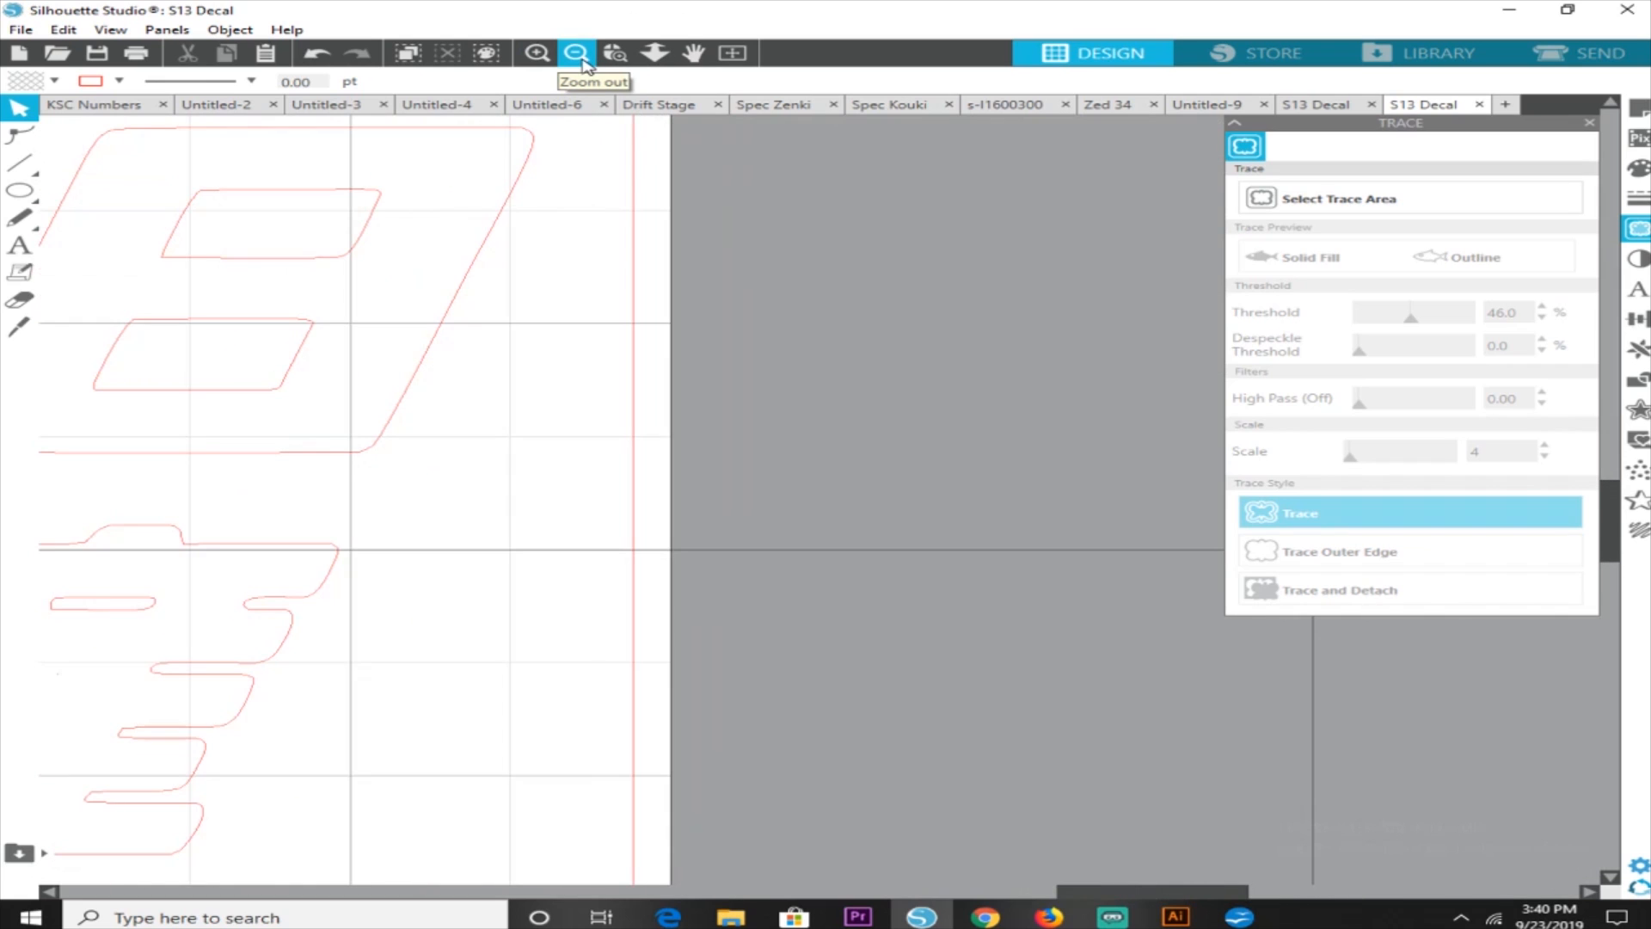
click(583, 60)
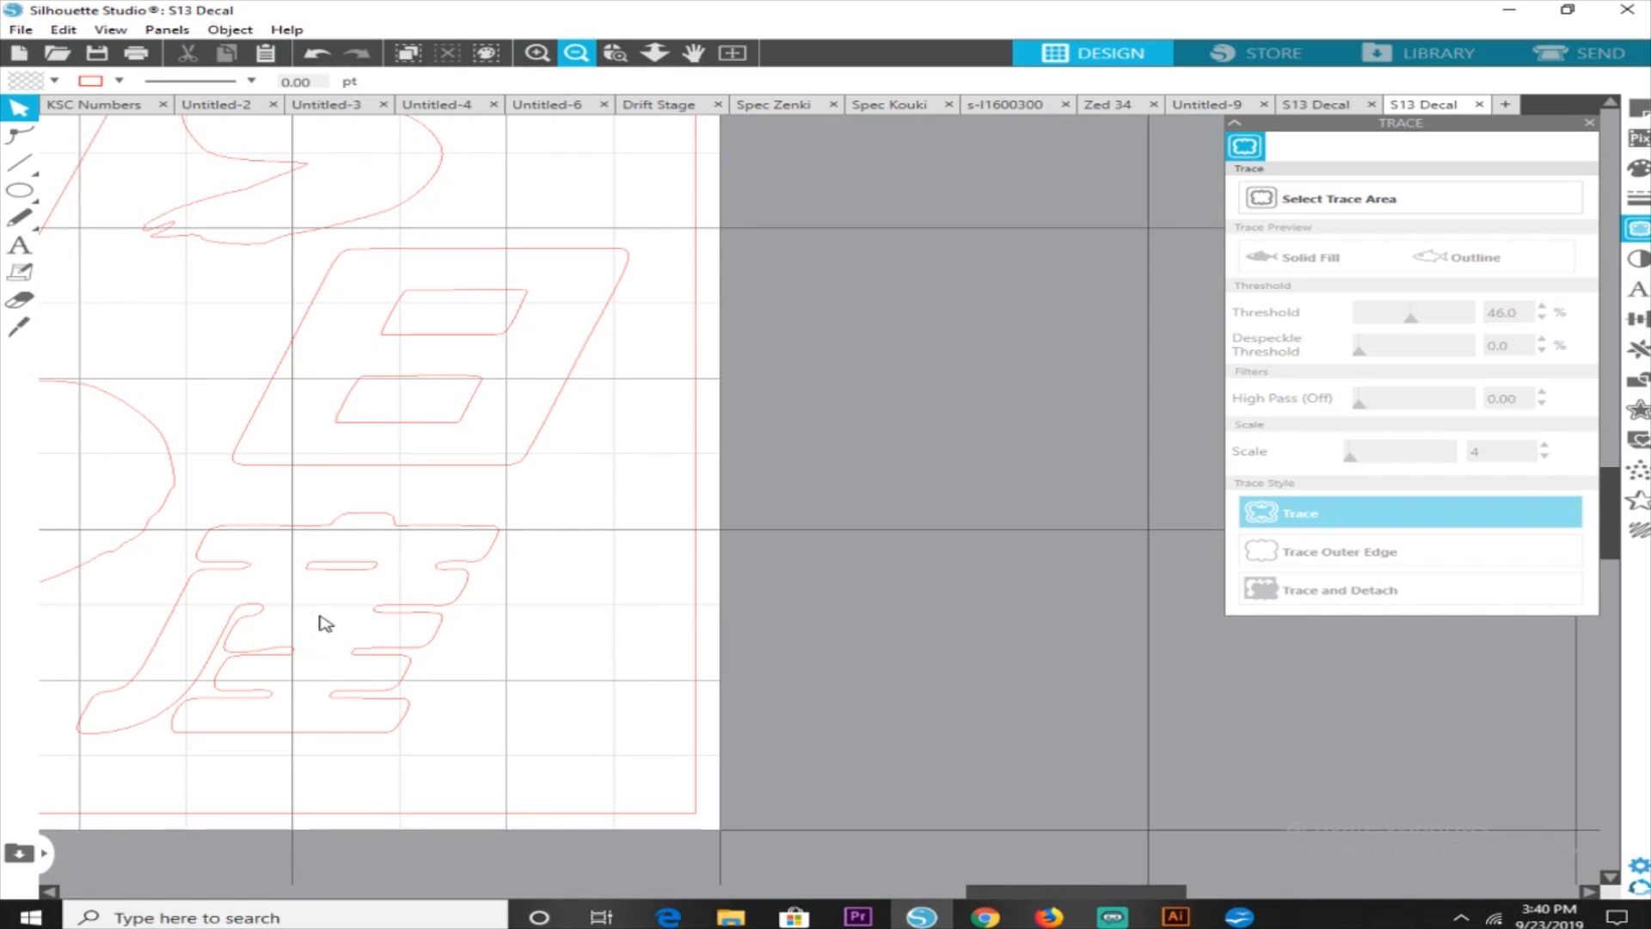
click(19, 300)
drag(544, 93, 519, 94)
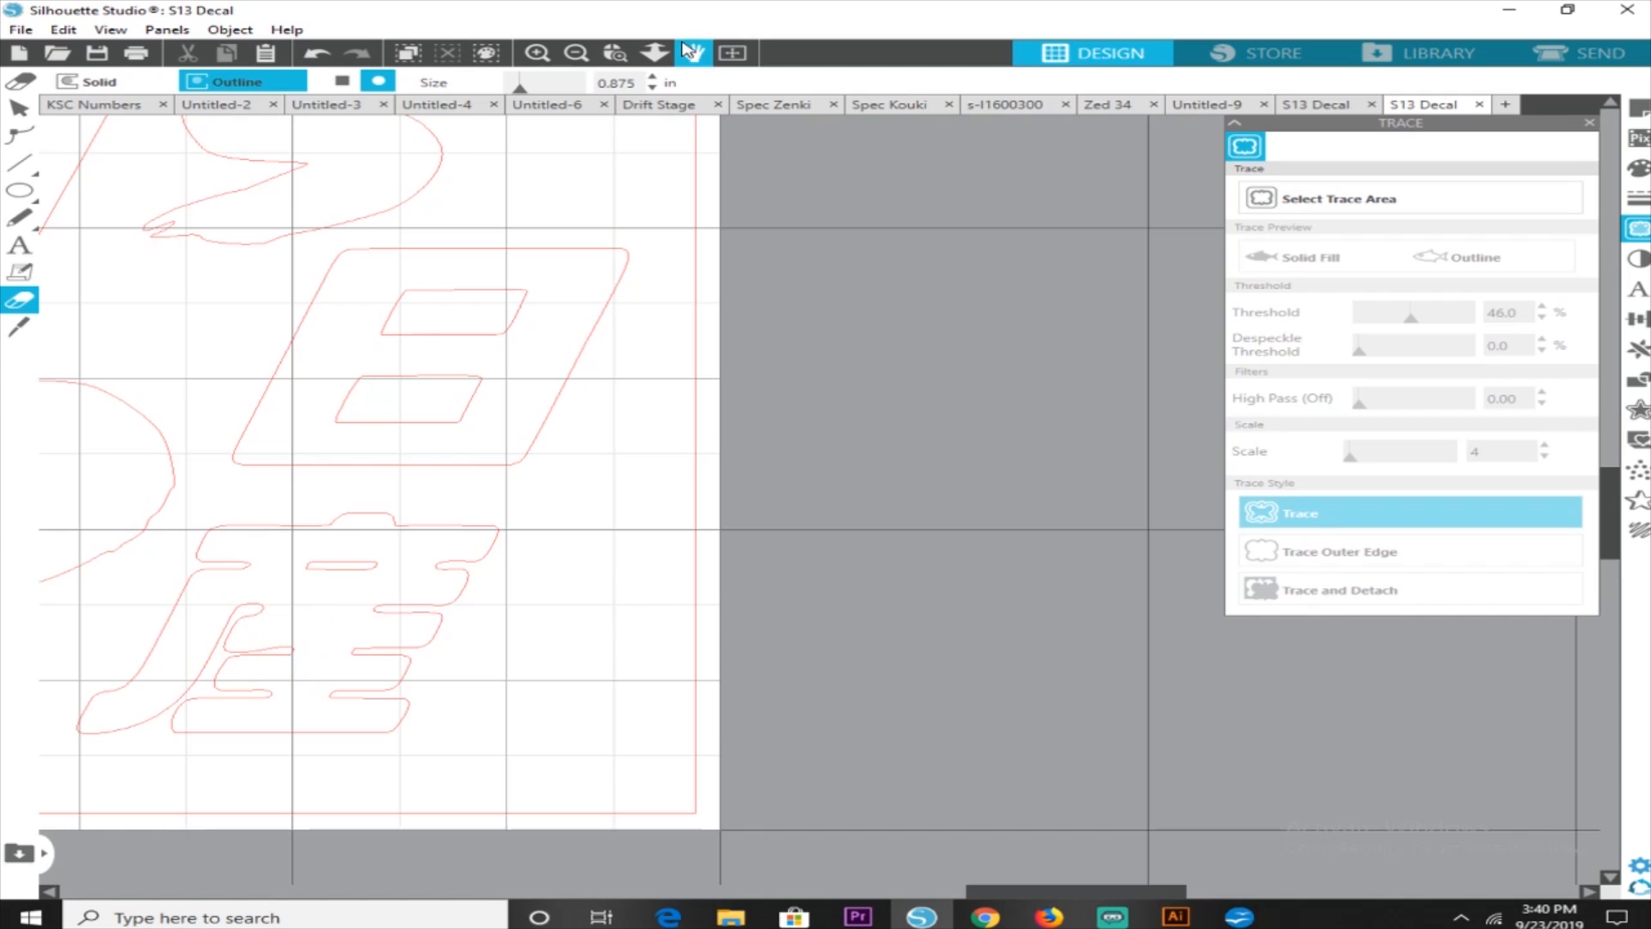
click(577, 54)
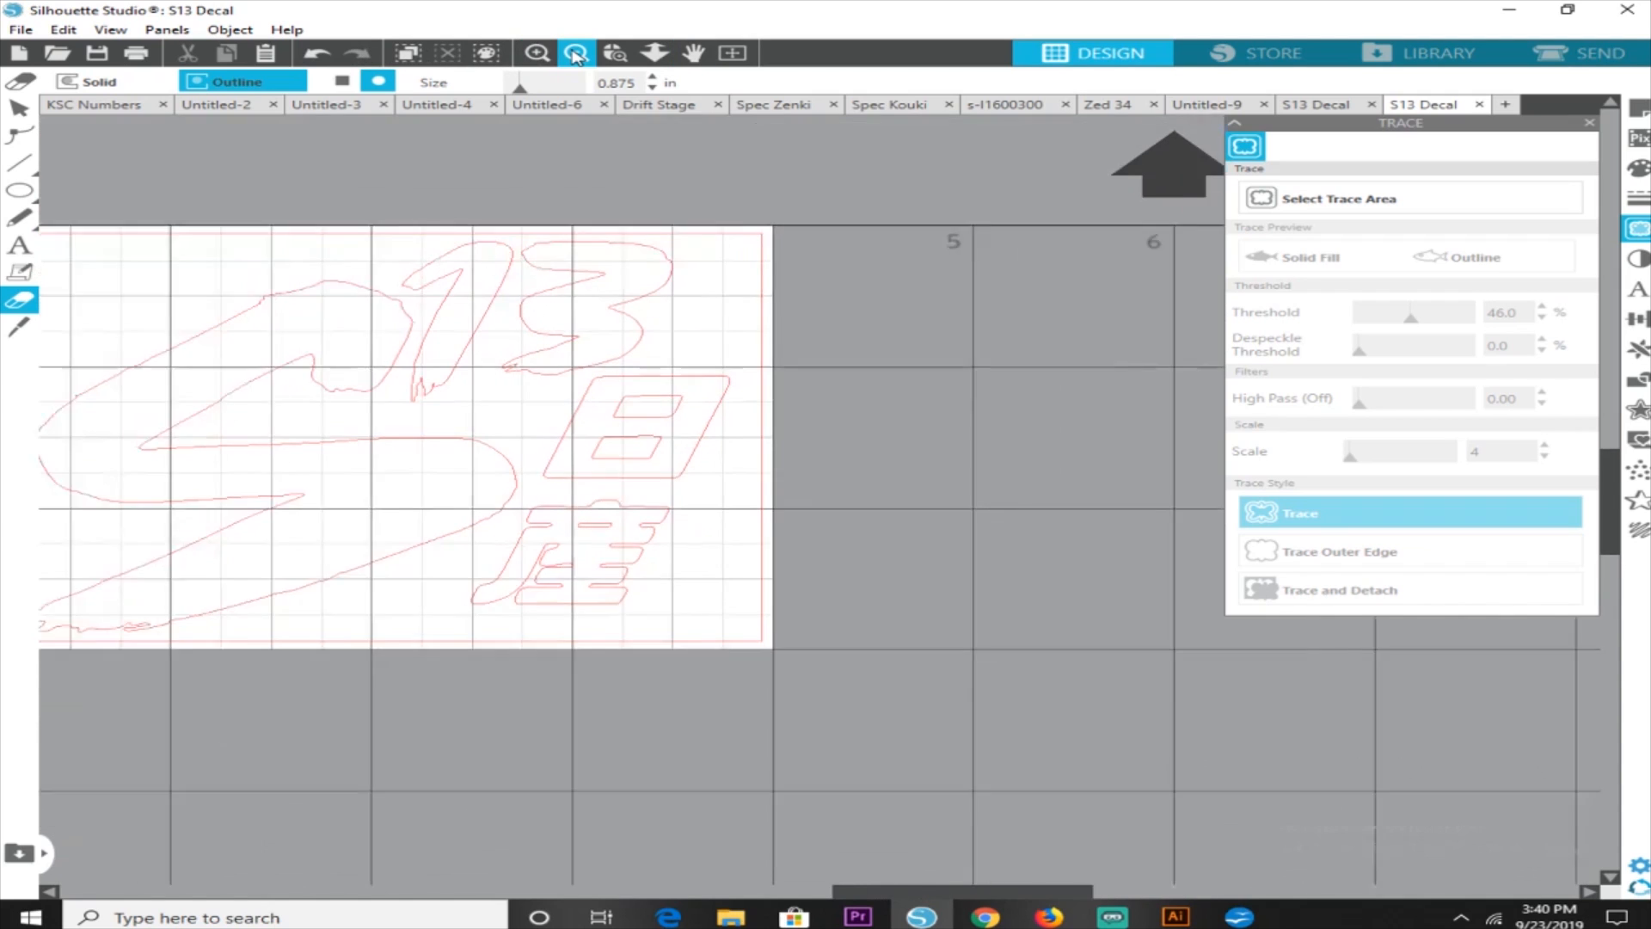
click(576, 53)
click(576, 53)
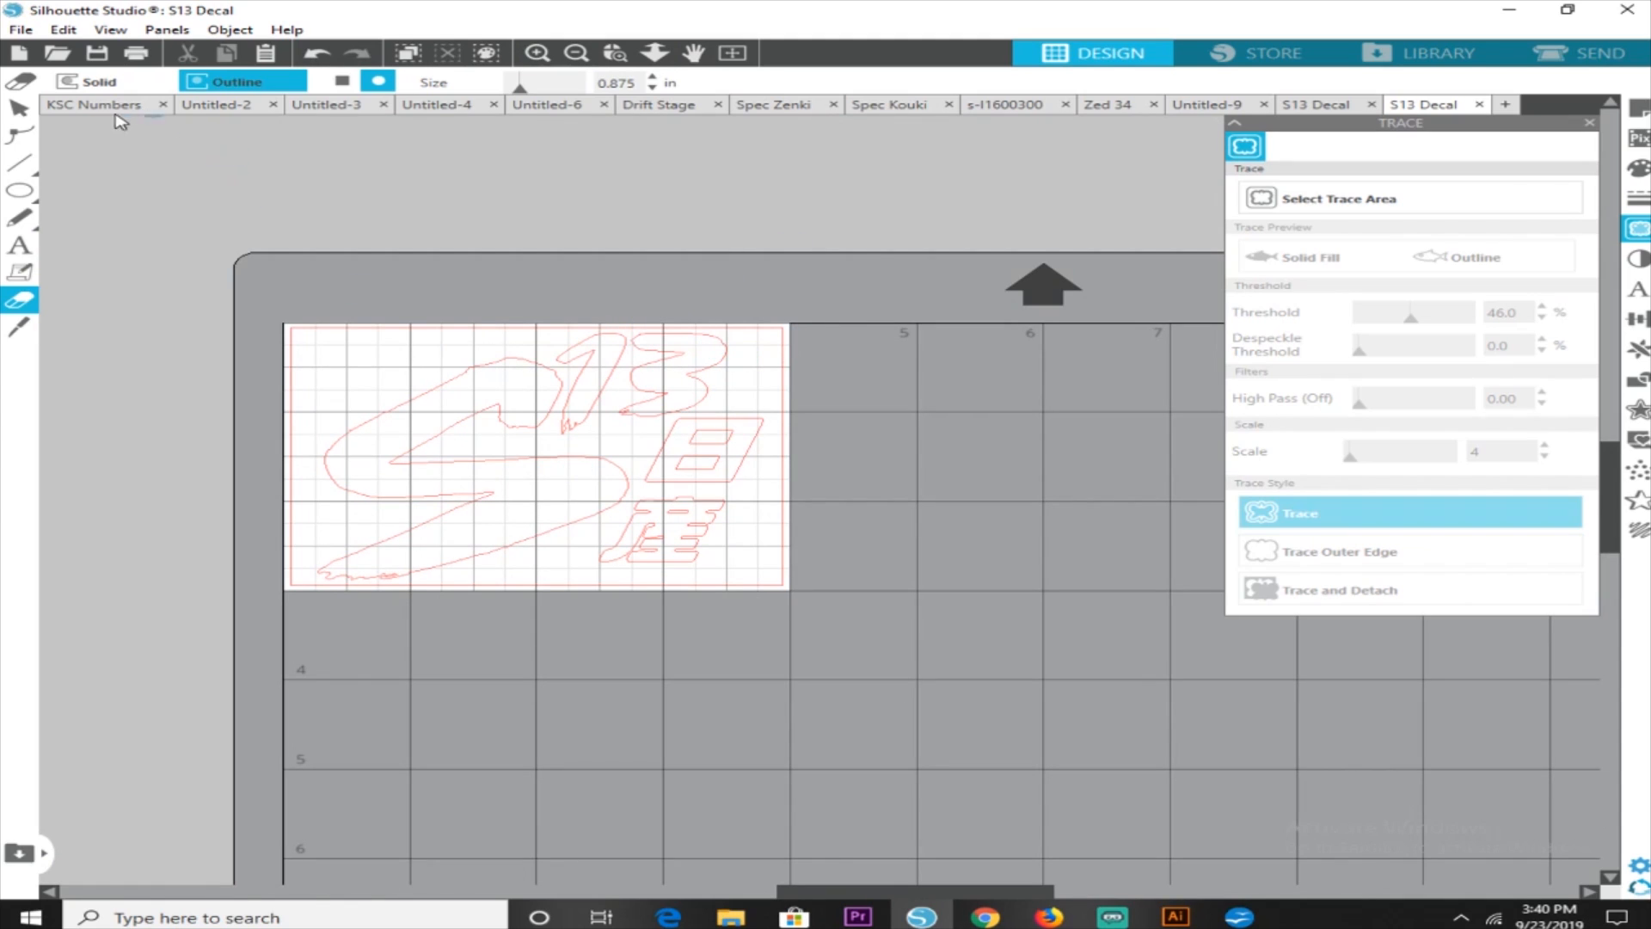
click(24, 108)
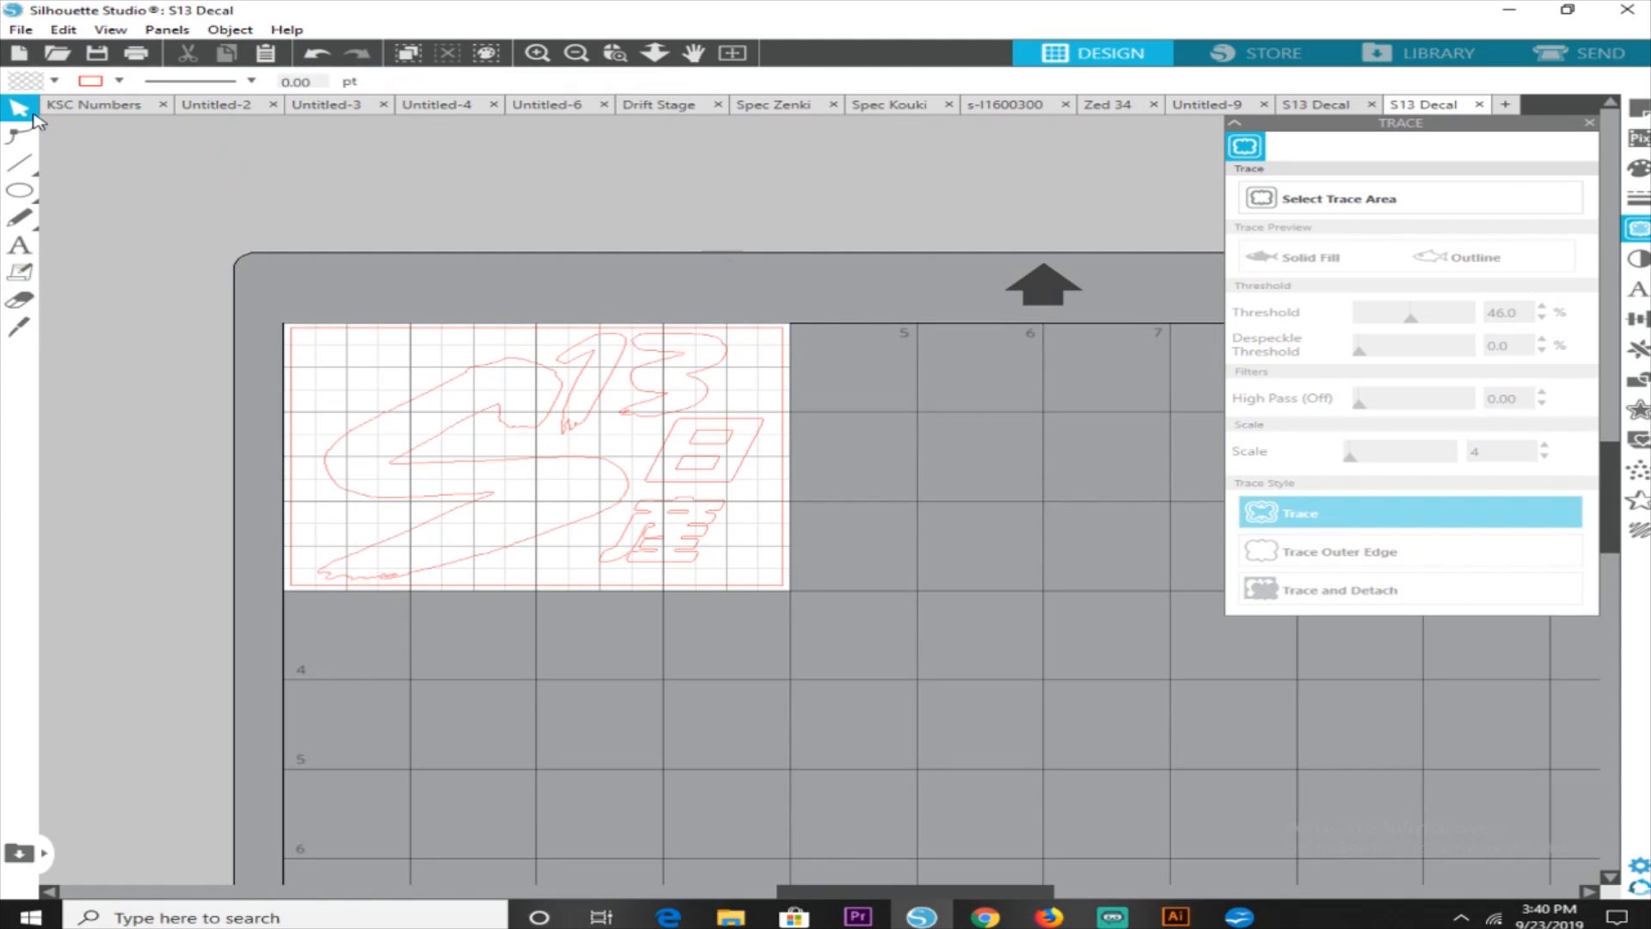
Set the page height to 6 in in the page setup so that a second decal fits
click(167, 29)
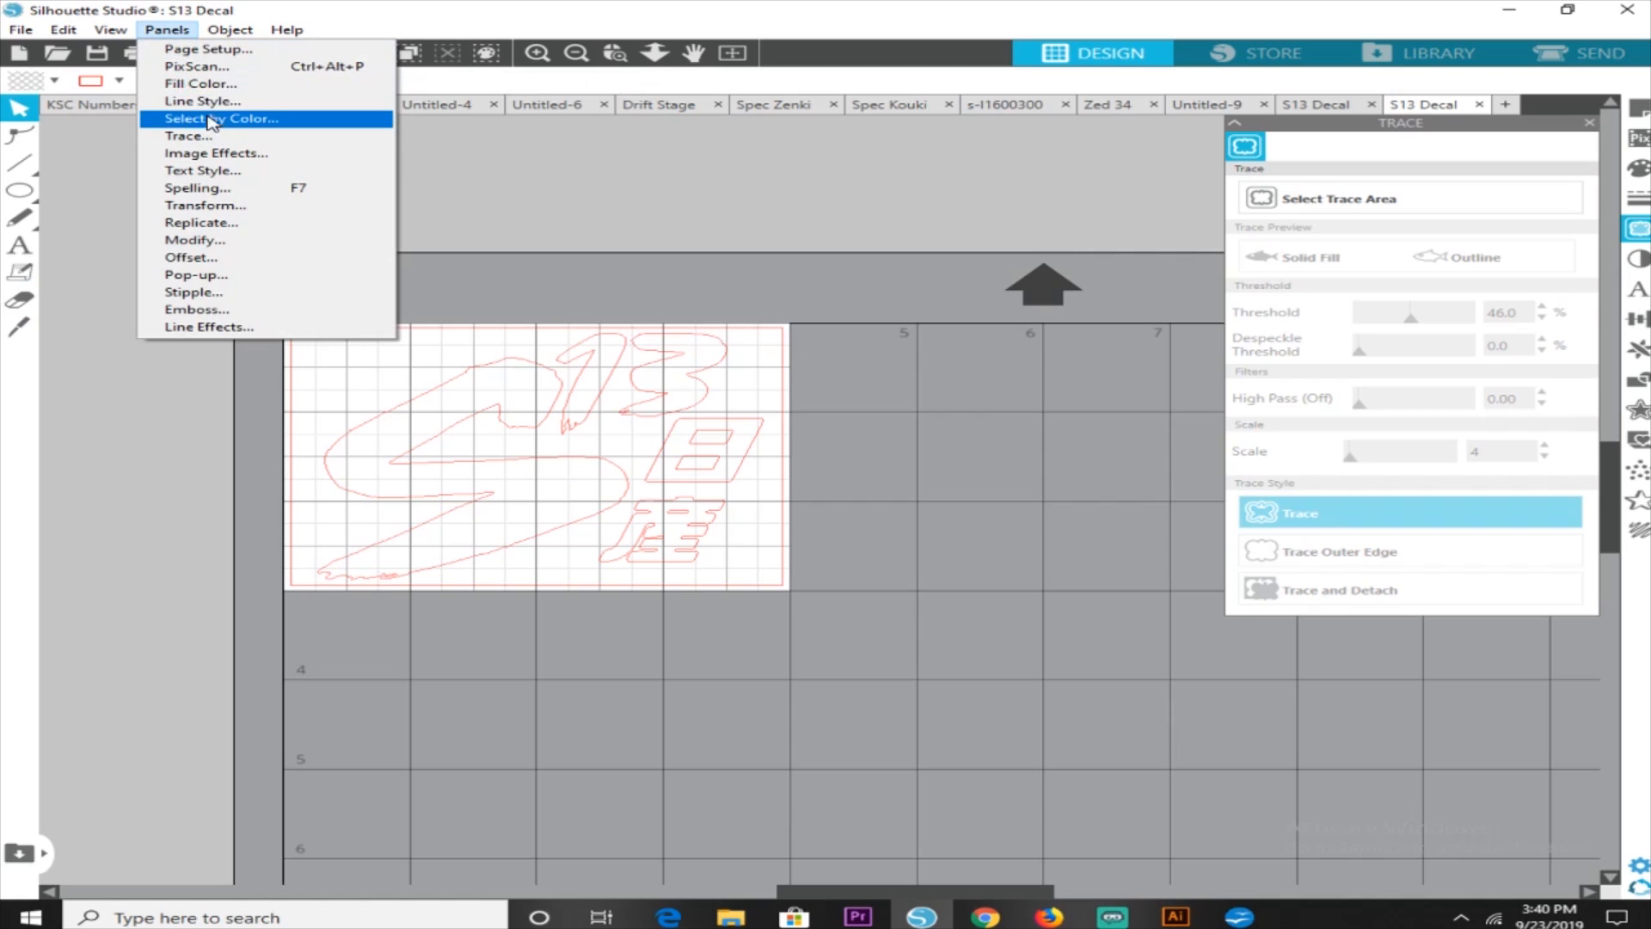
click(231, 51)
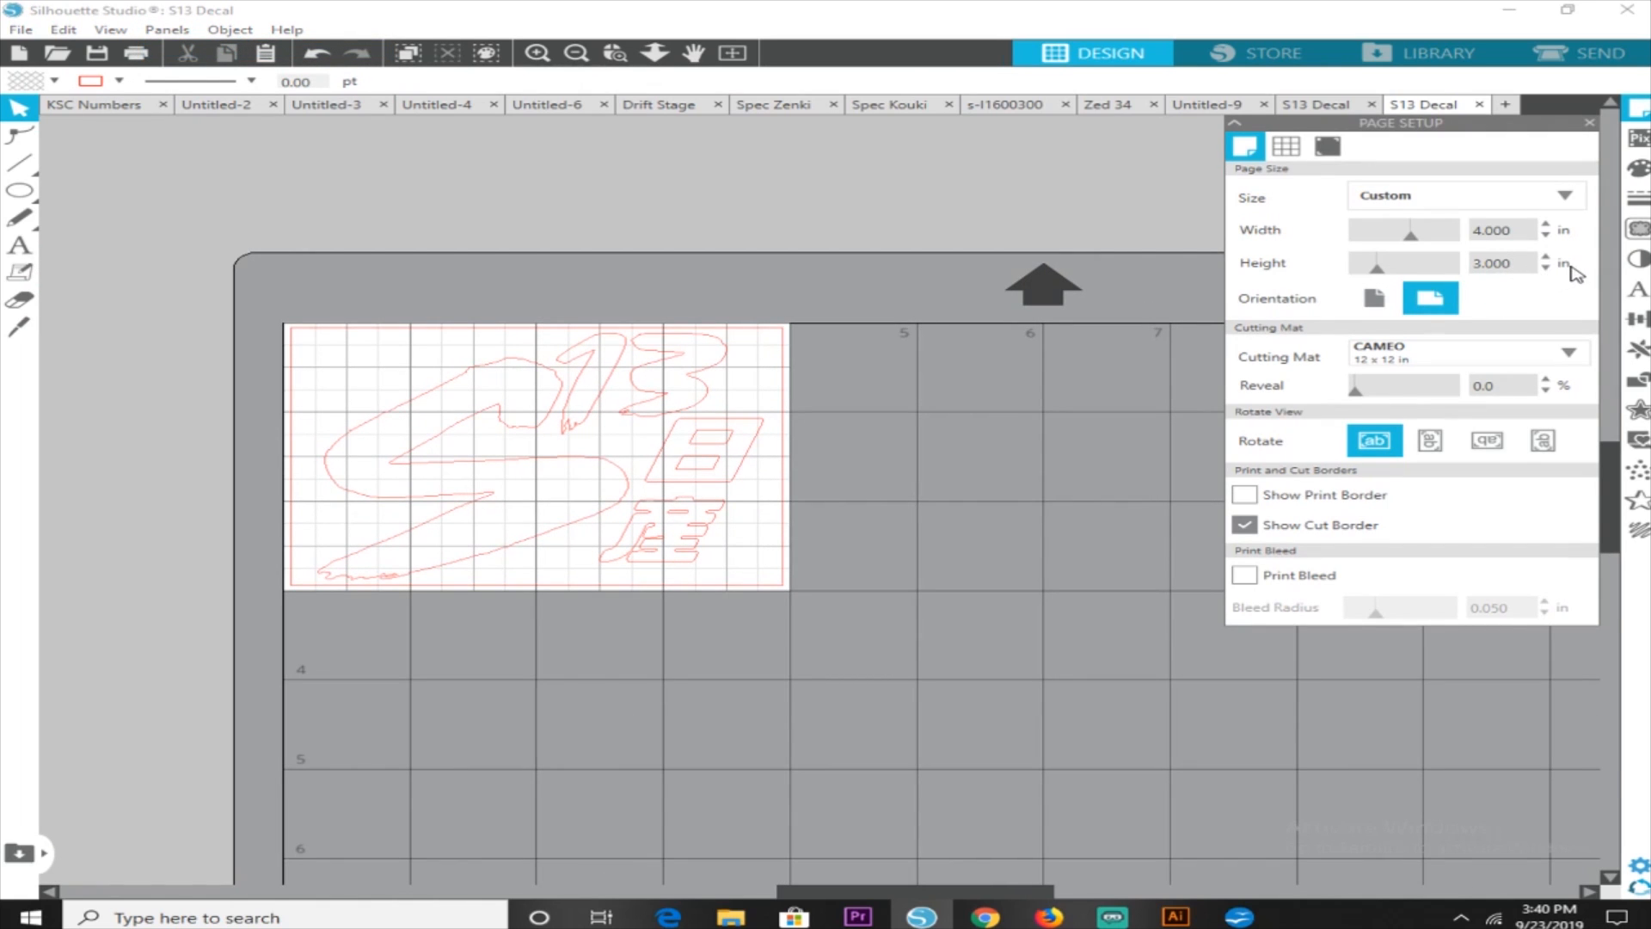
click(1547, 258)
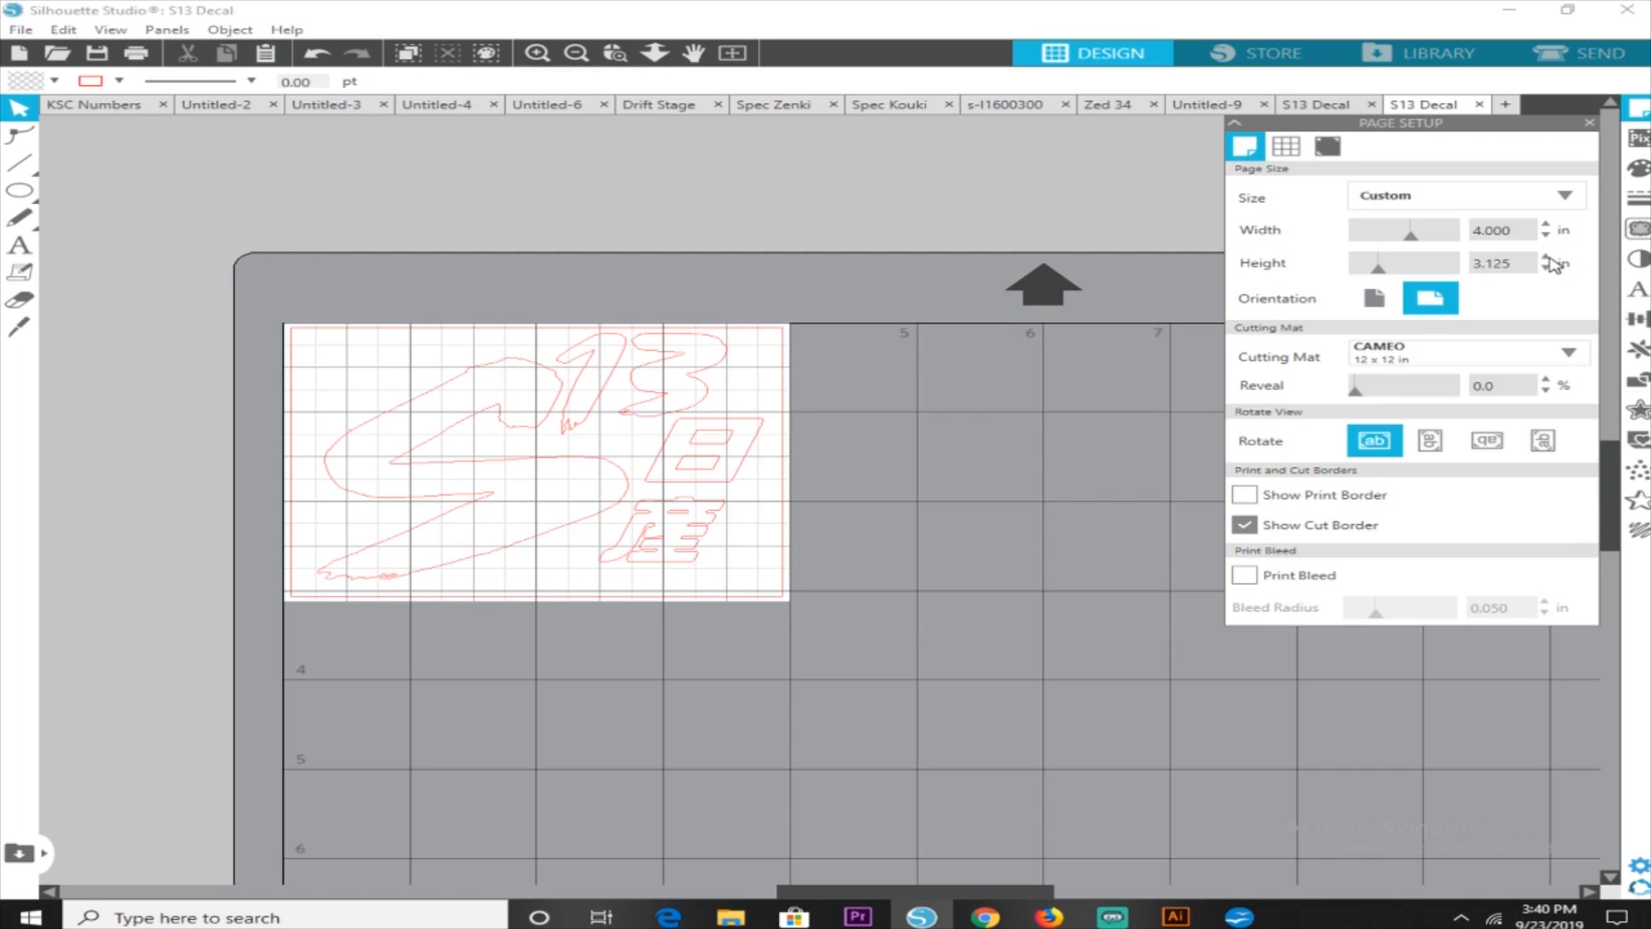
click(1547, 258)
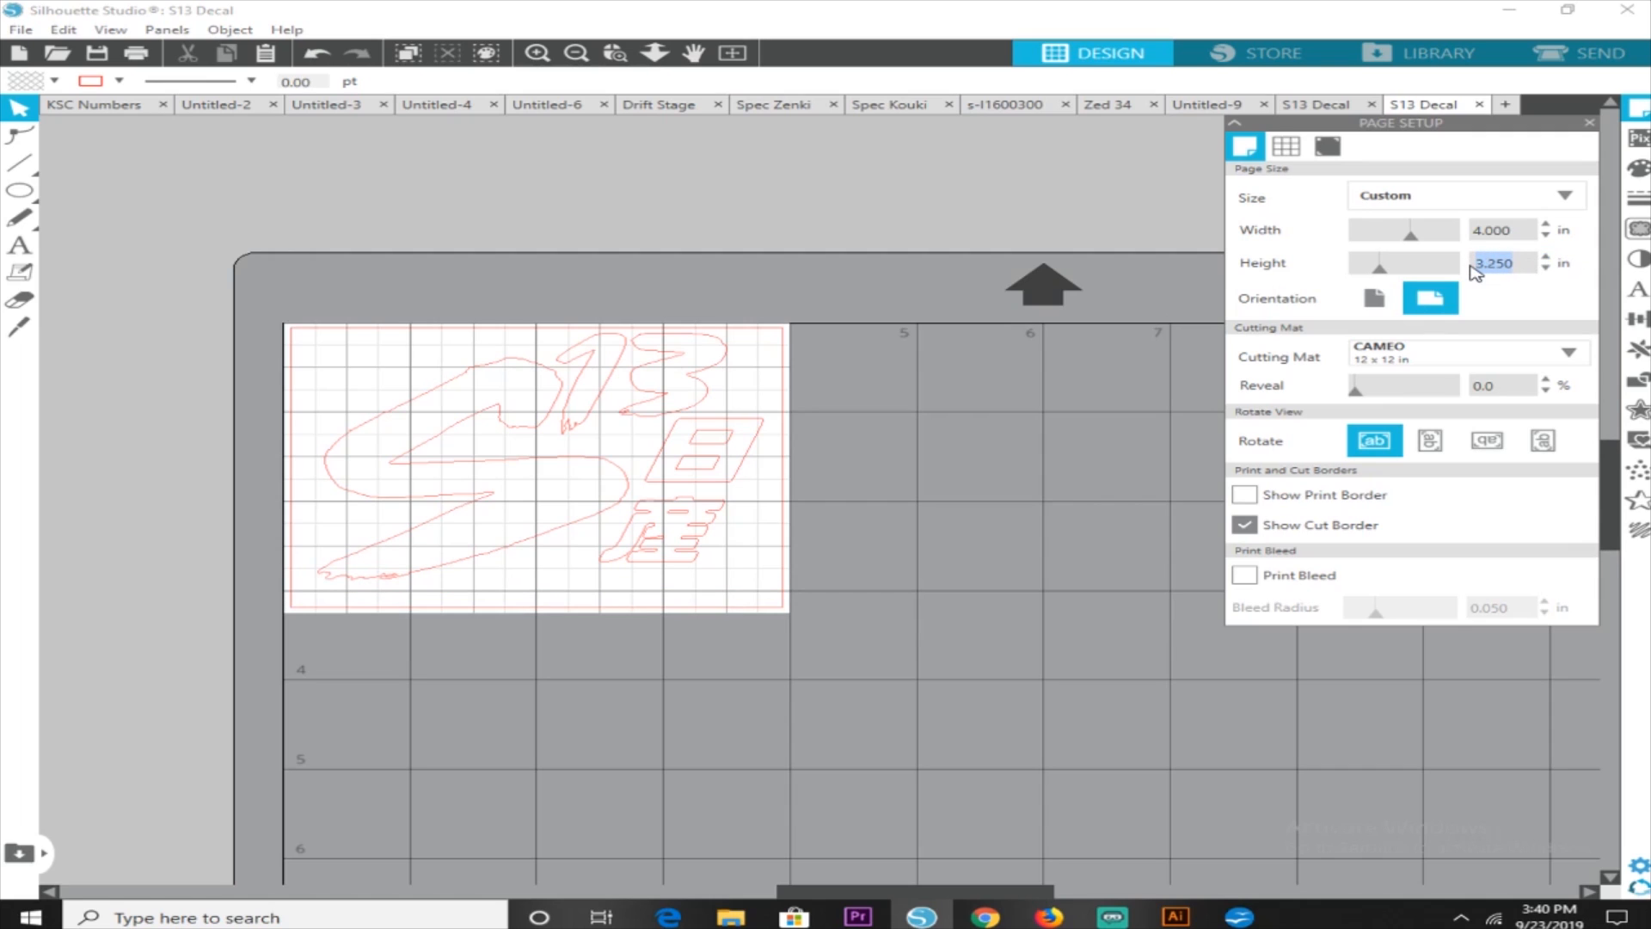
text(6)
key(Return)
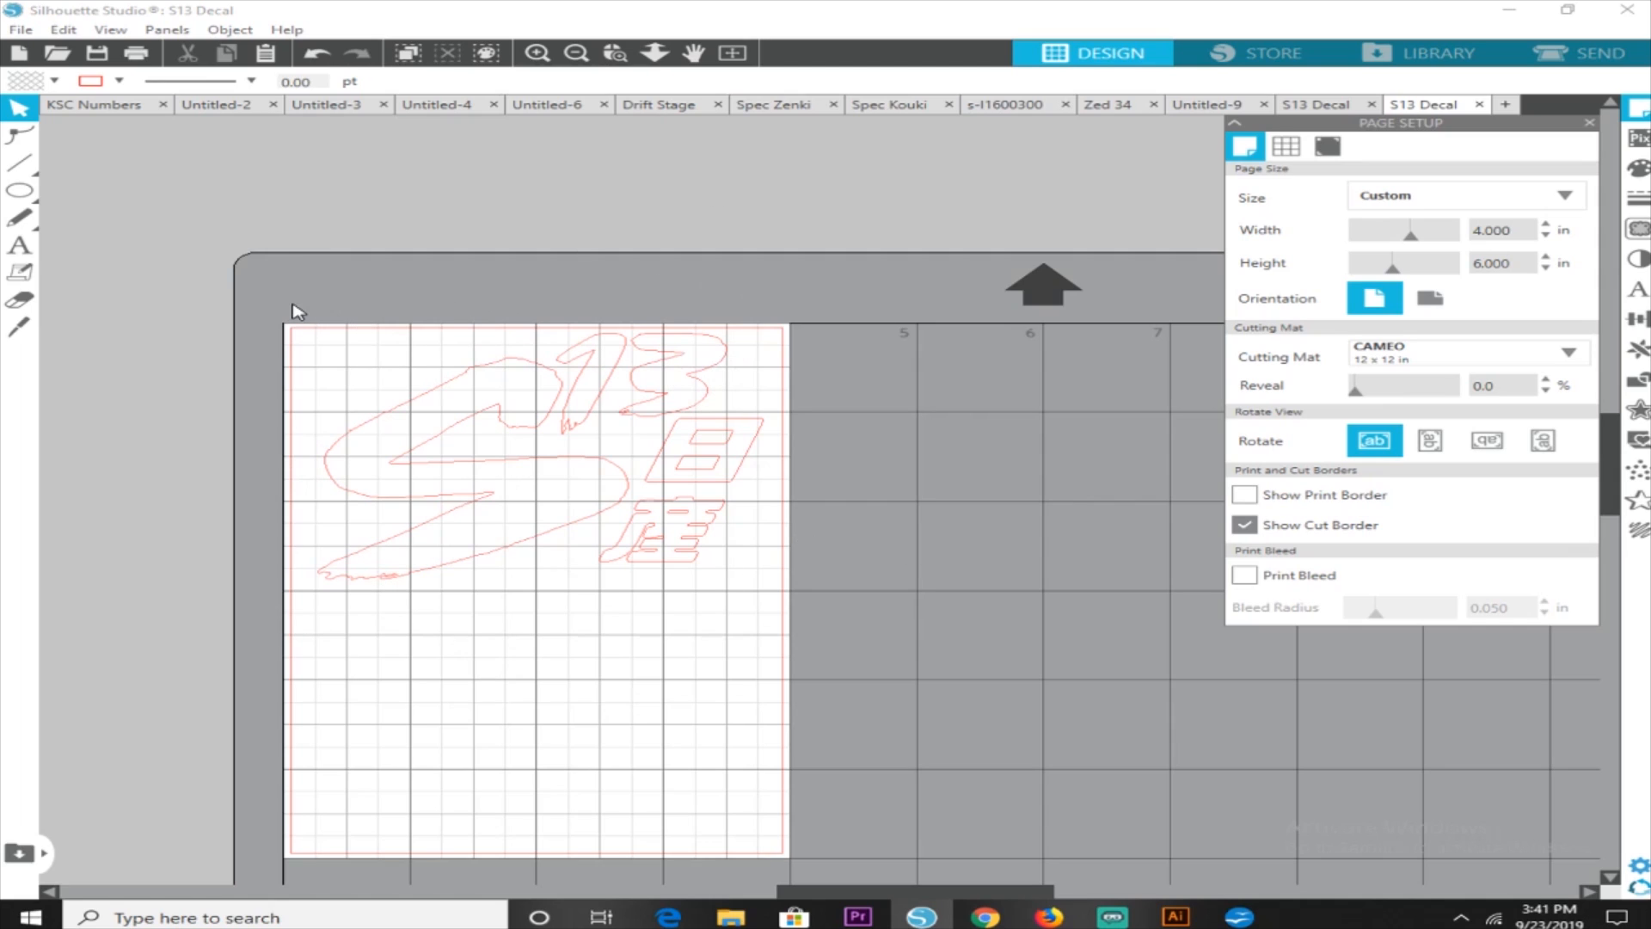
Duplicate all the traced S13 decal outlines and place the copy directly below the original, inside the cut border
click(33, 112)
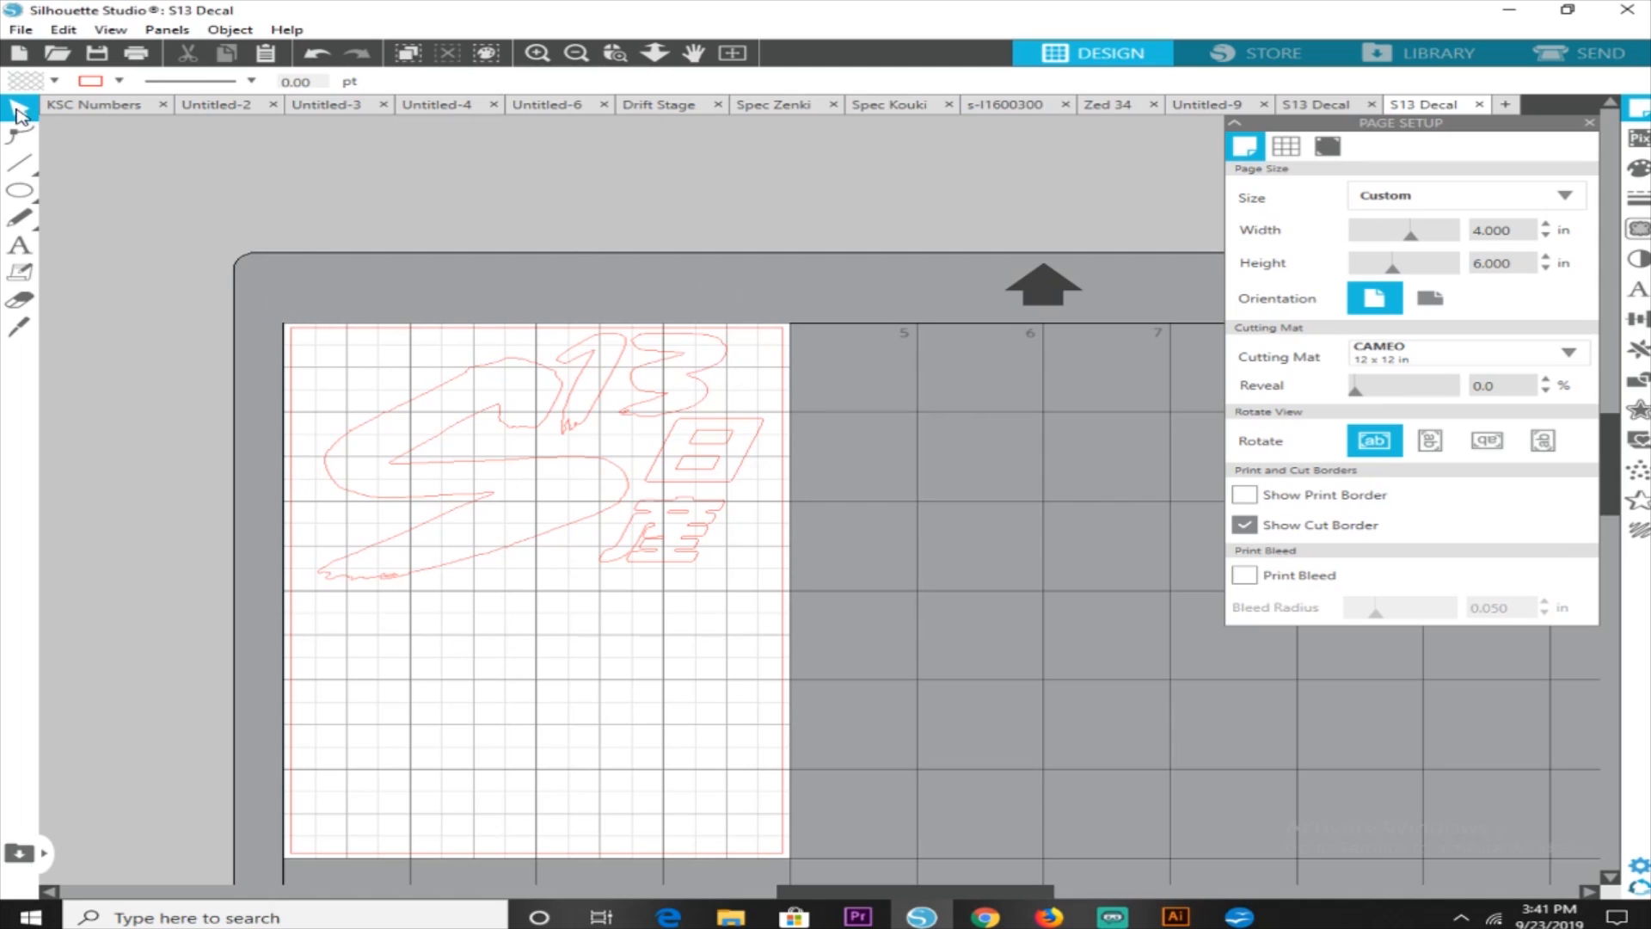
drag(264, 304, 830, 602)
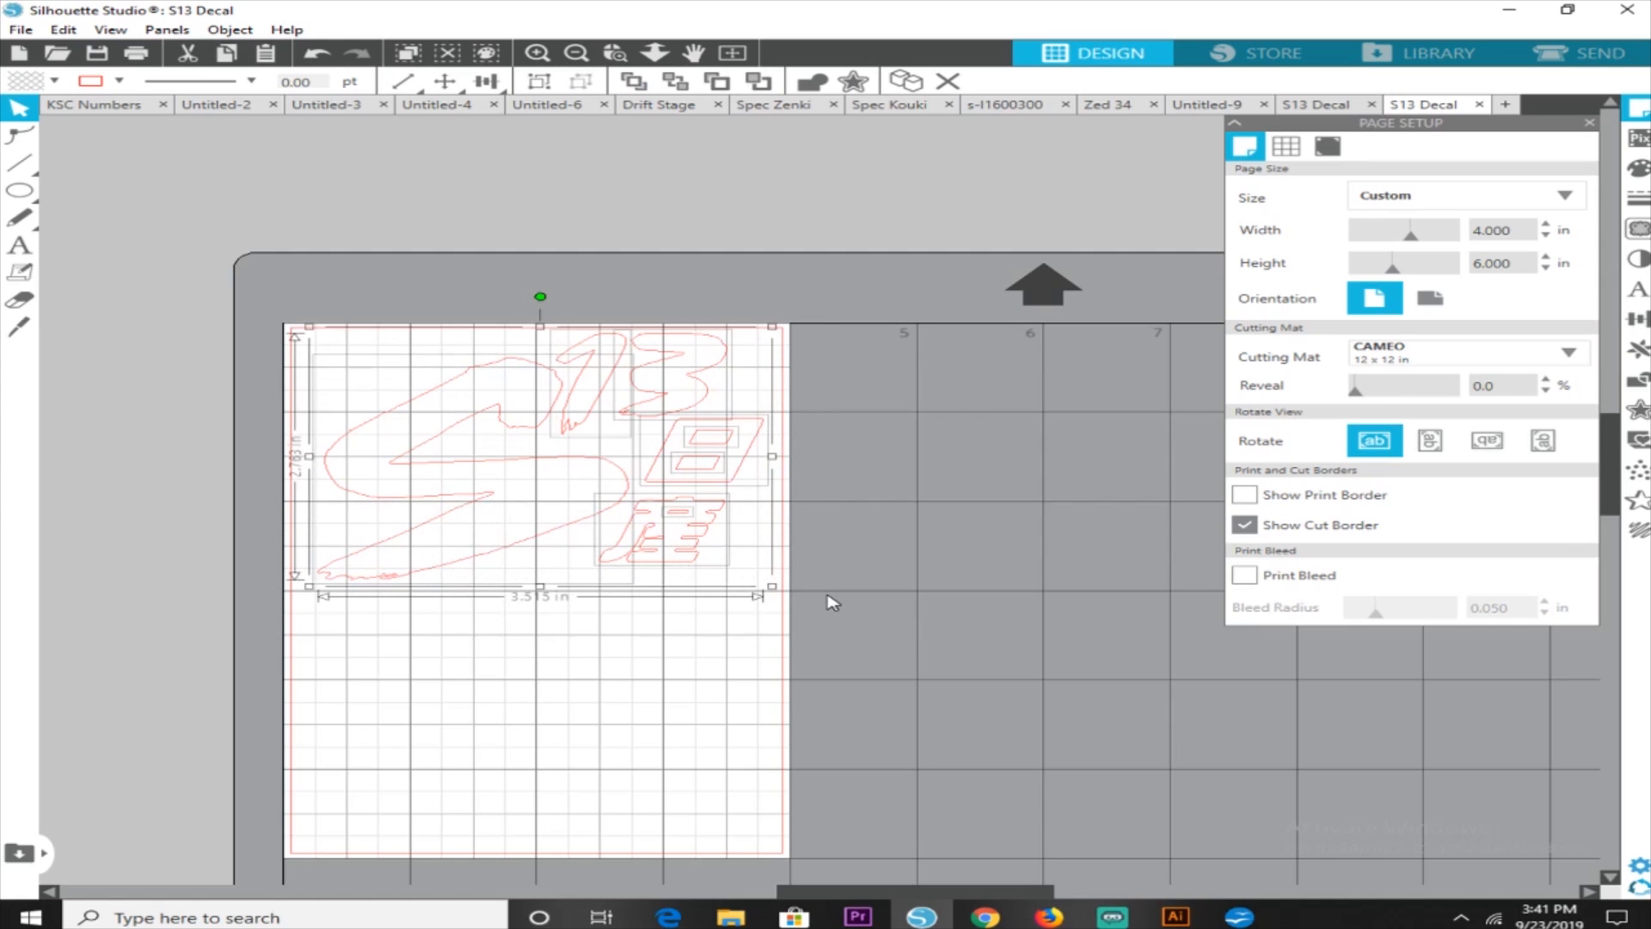
key(i)
key(v)
key(ctrl+d)
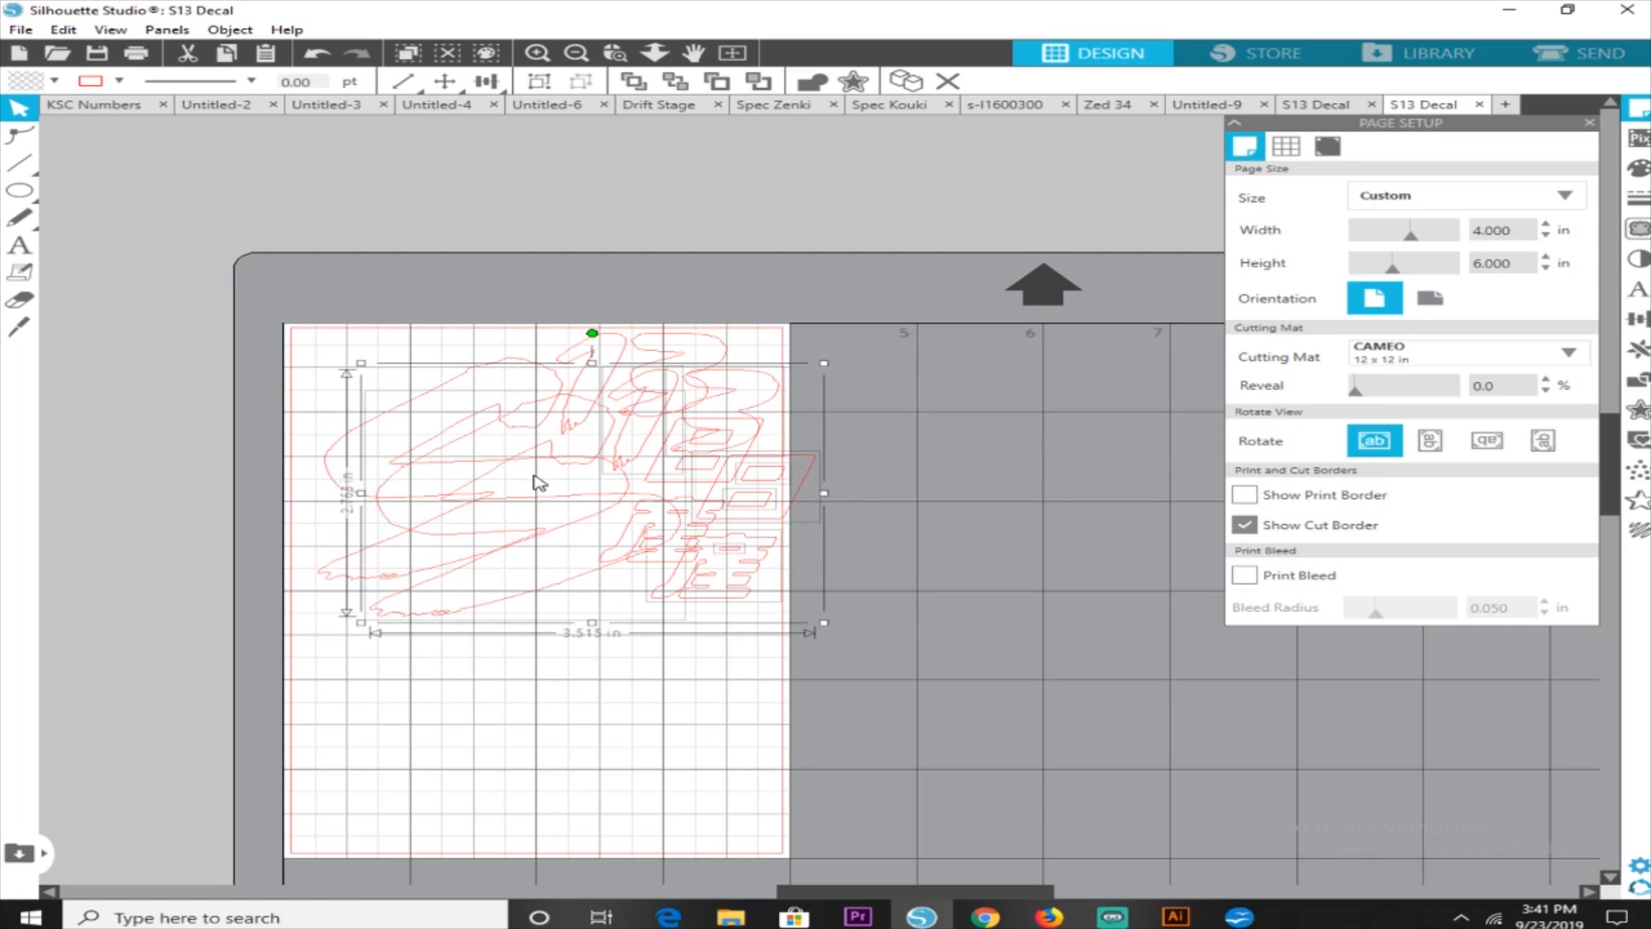
drag(575, 509, 514, 723)
scroll(993, 572, down, 2)
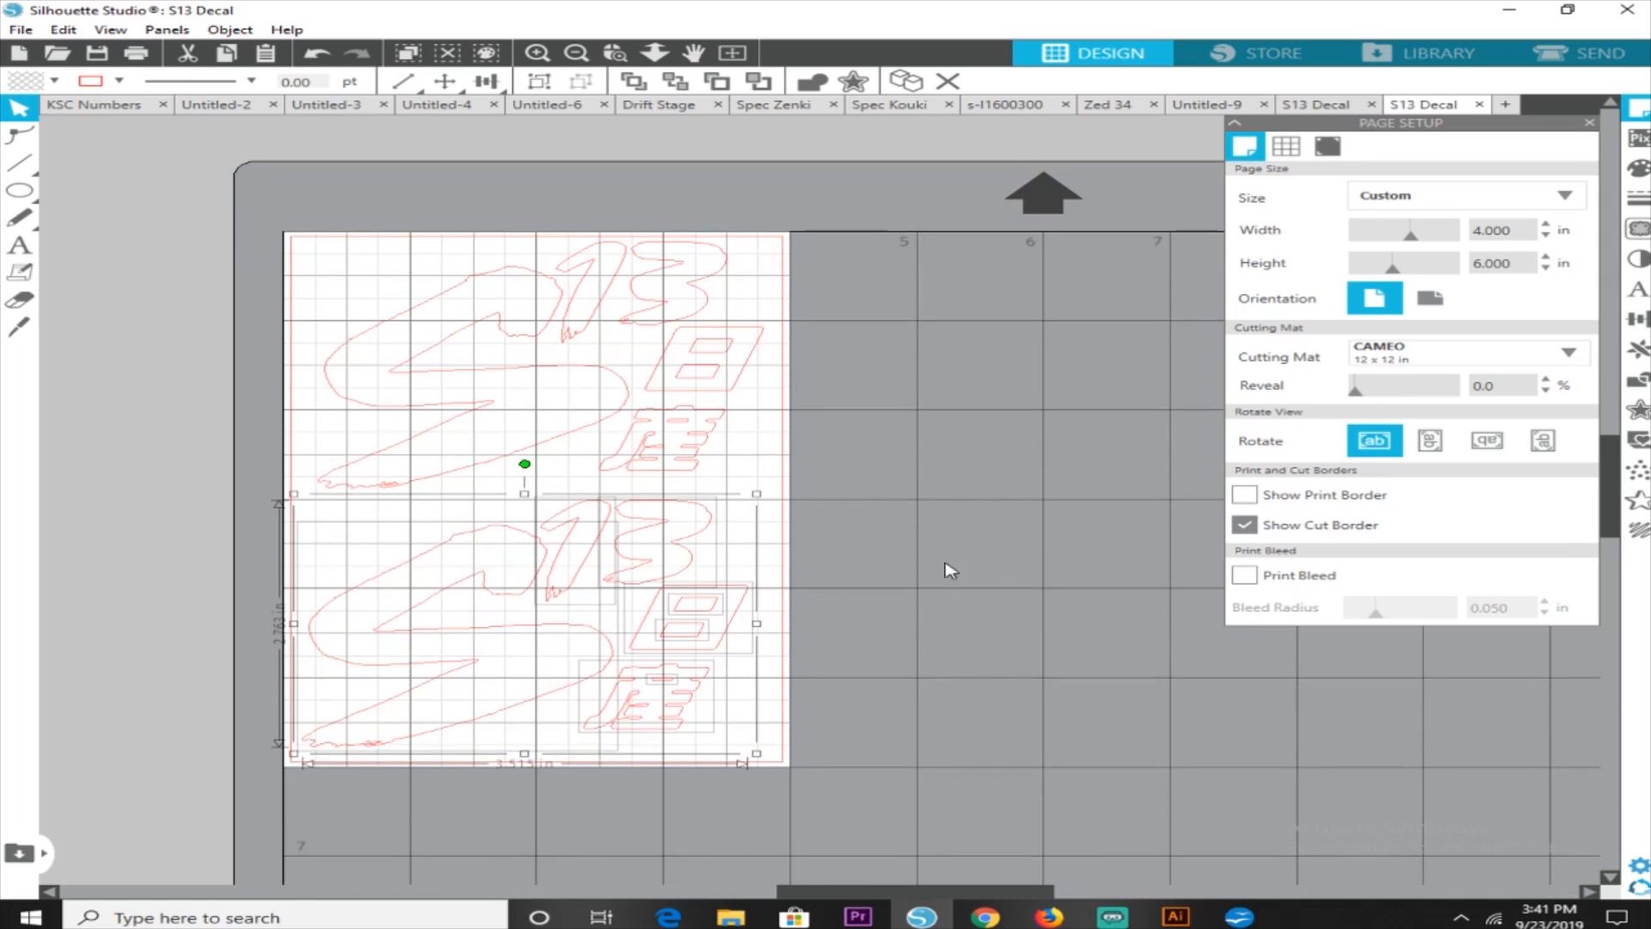
click(1092, 327)
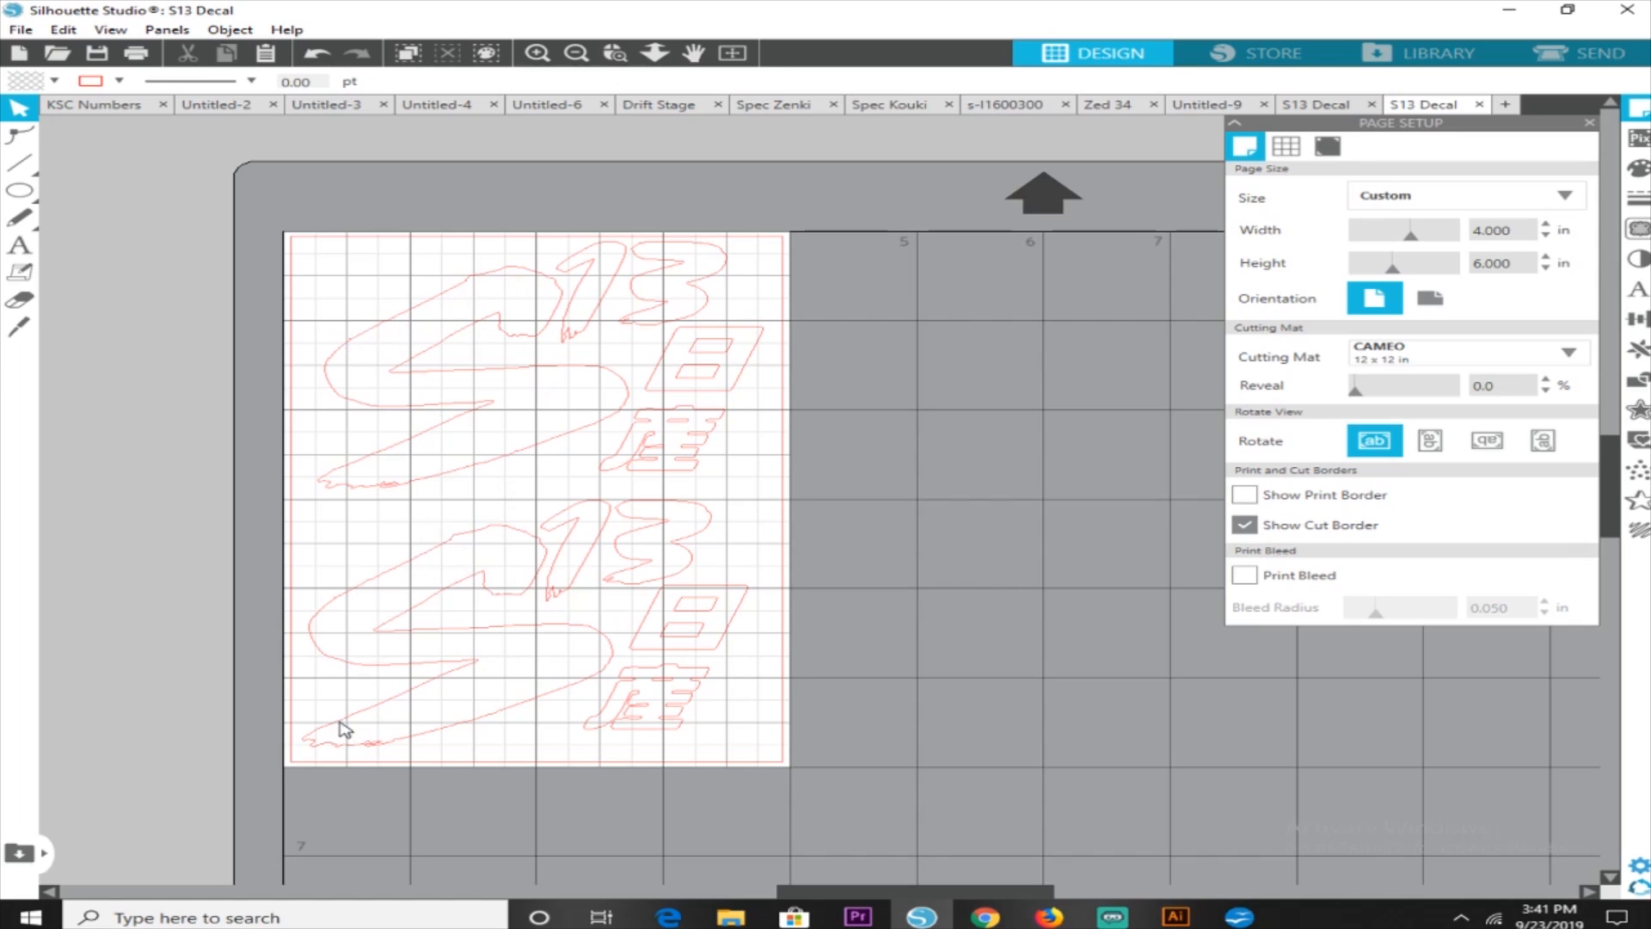
click(576, 53)
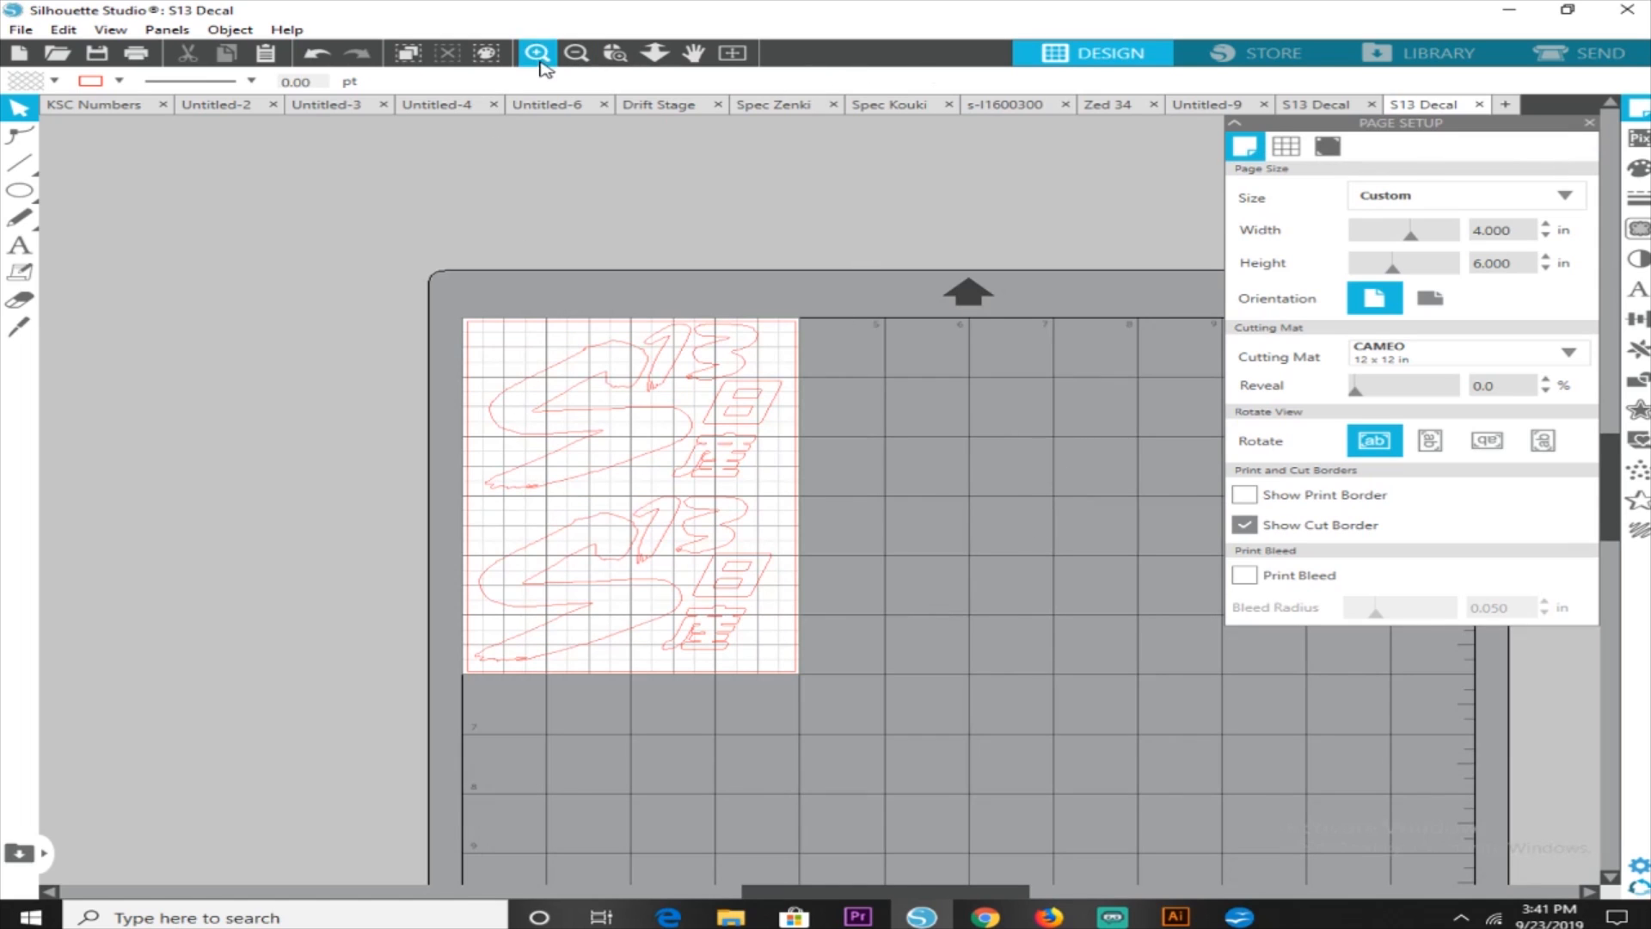
click(577, 53)
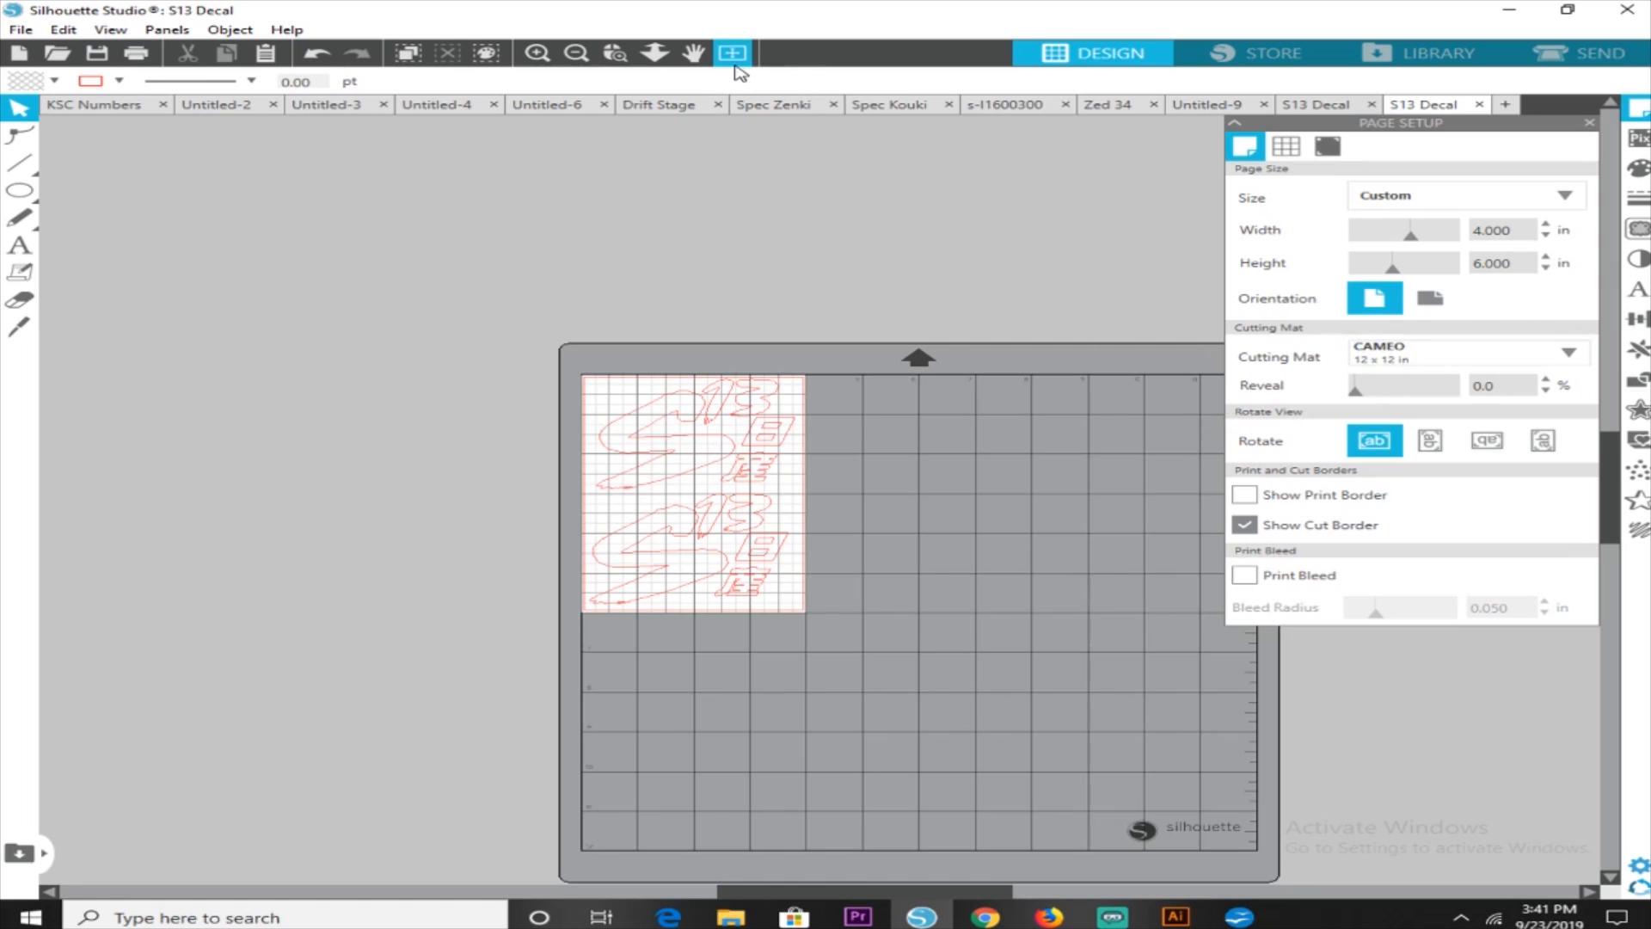
click(693, 52)
drag(965, 230, 812, 197)
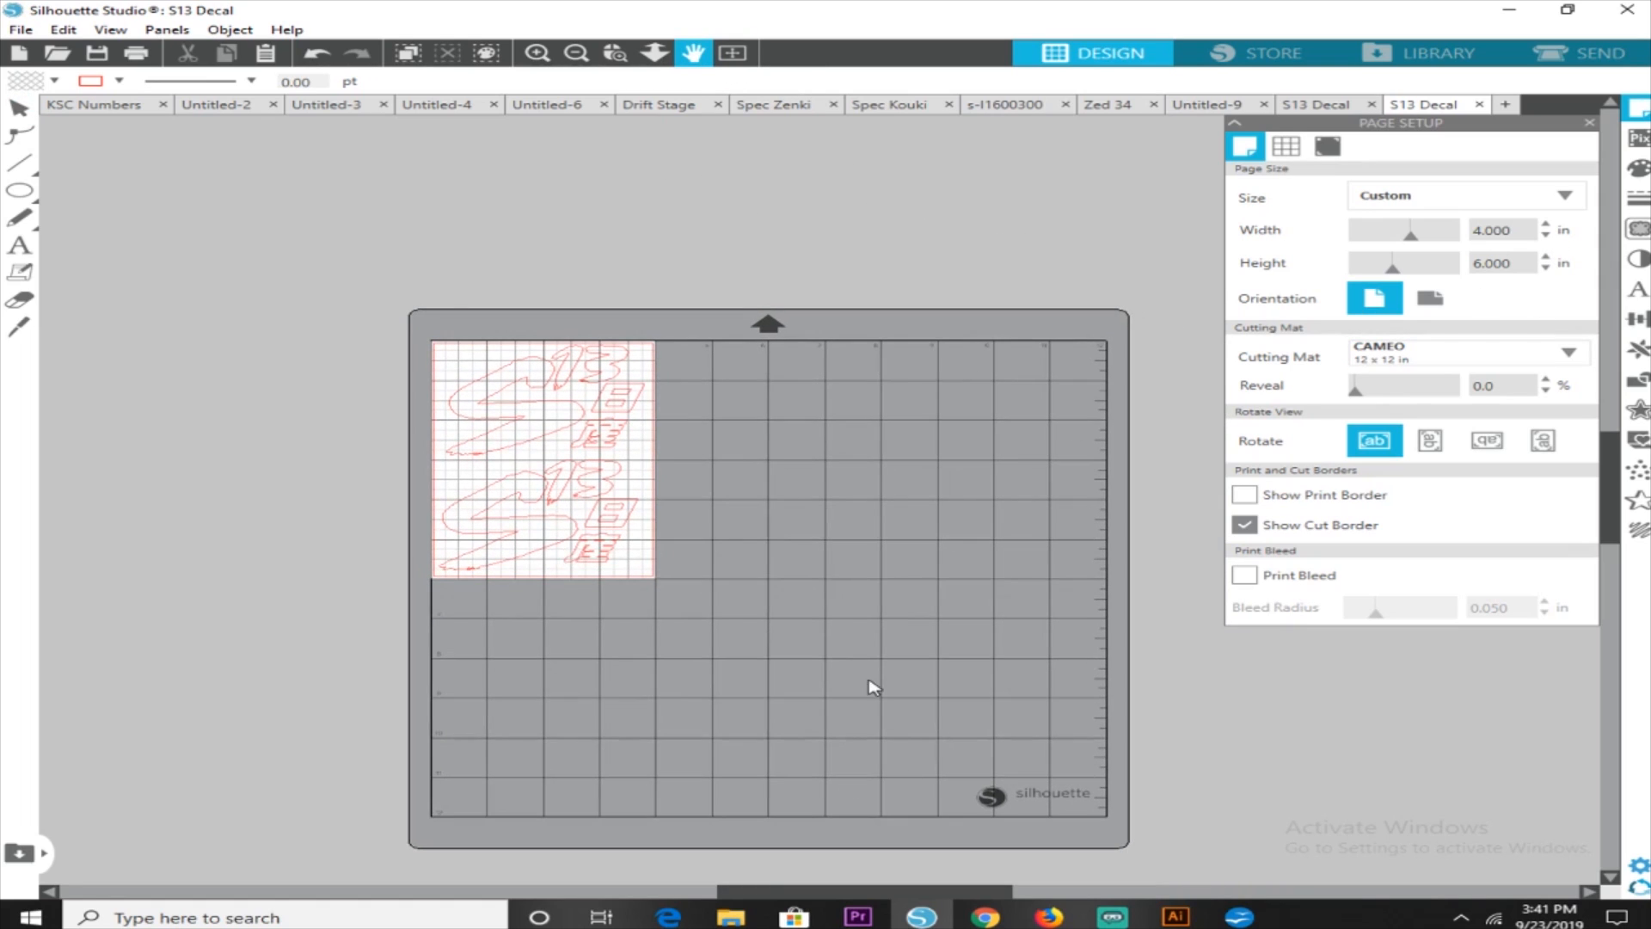
key(Escape)
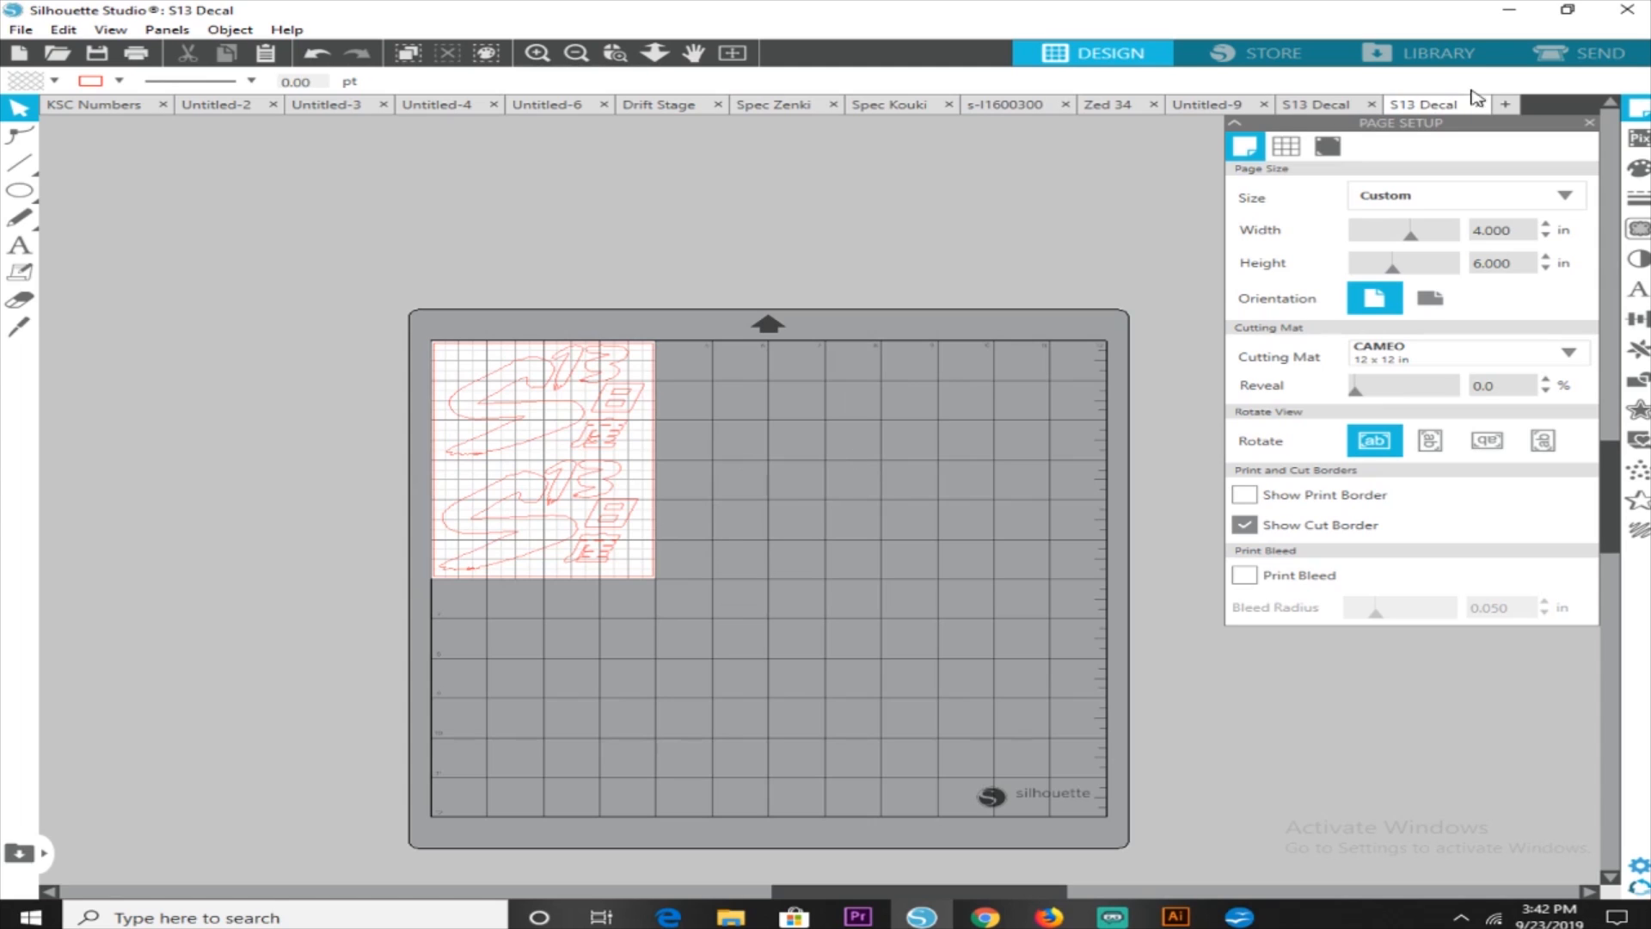
Switch to the send workspace, select both decals and set their Tool 1 line type to Cut
click(1590, 56)
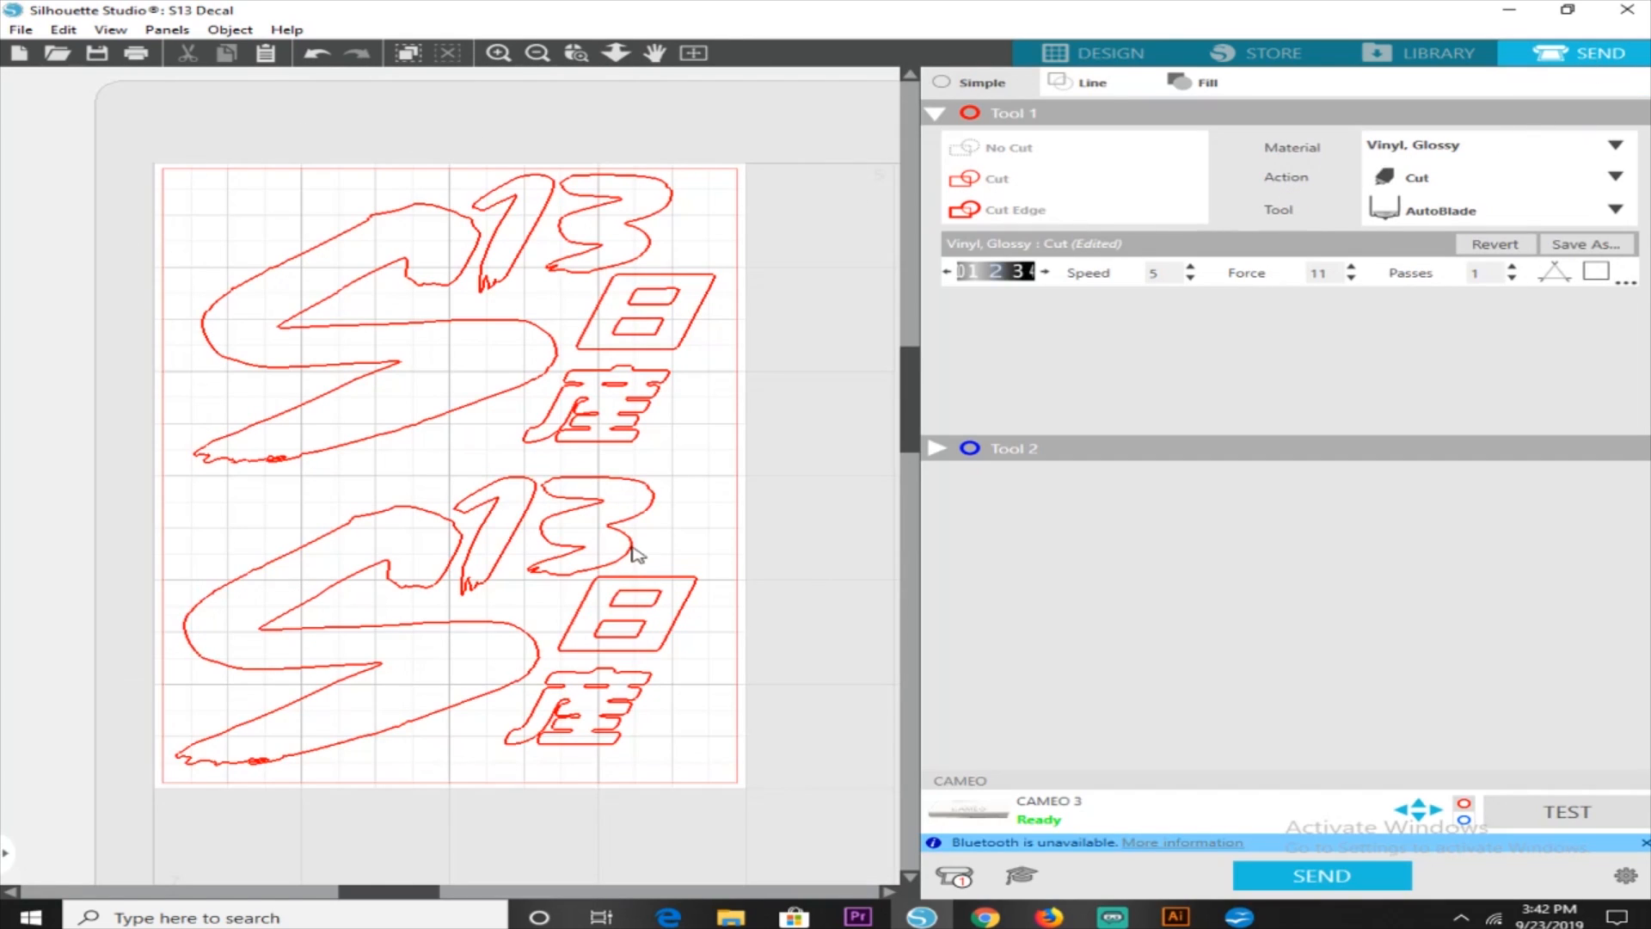
drag(129, 112, 804, 815)
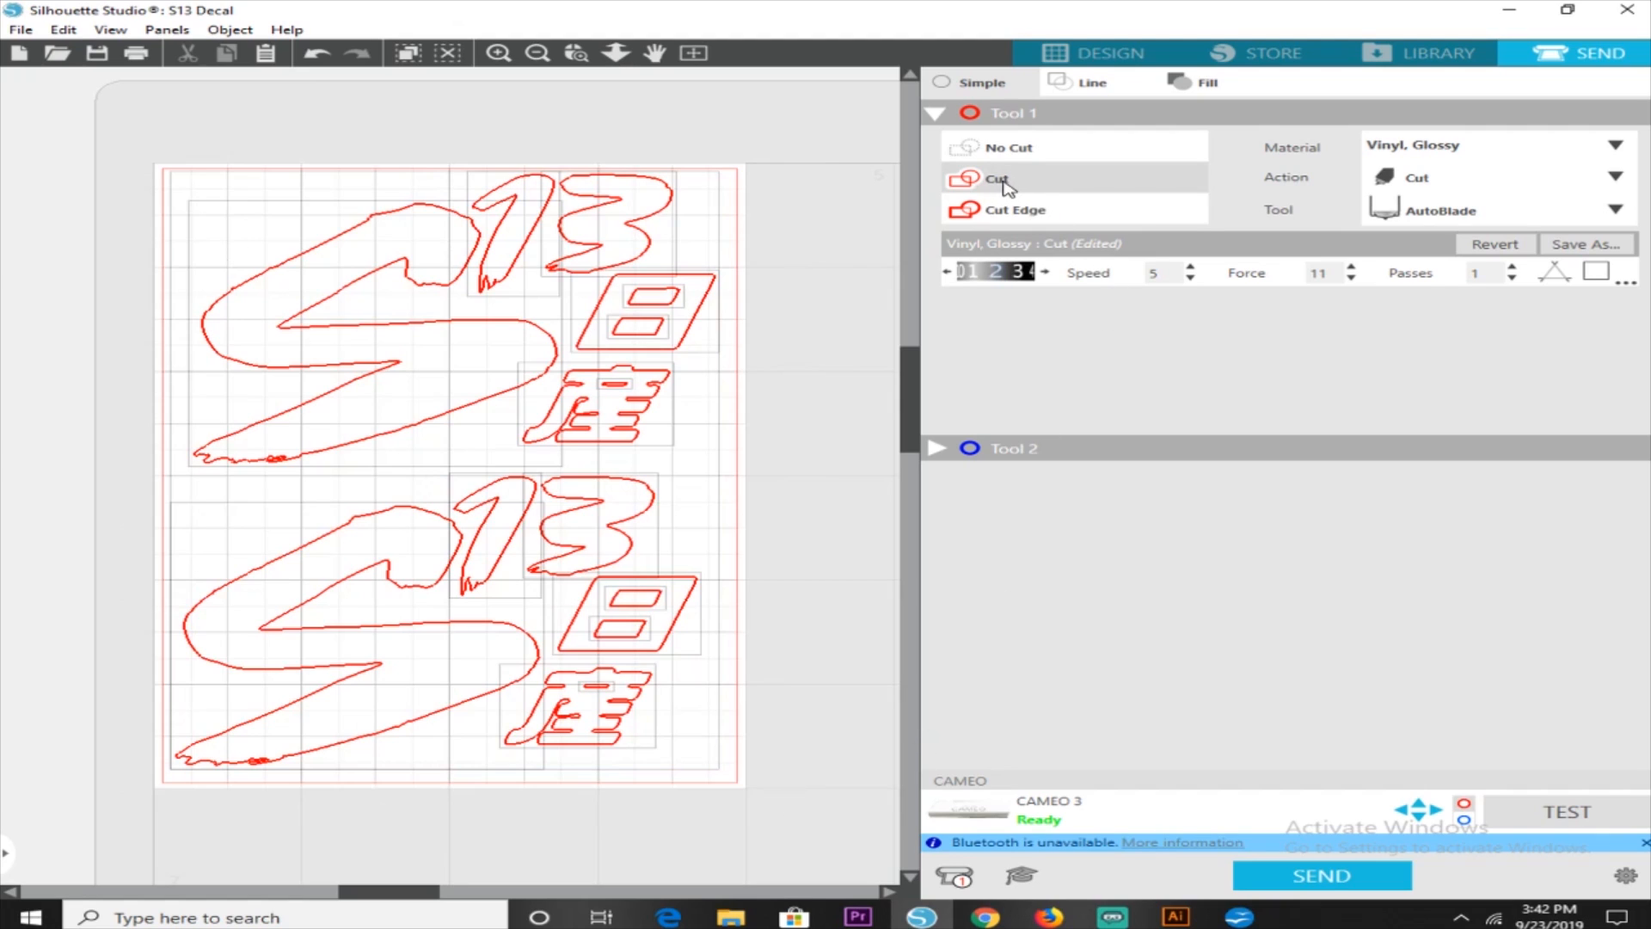
click(1004, 211)
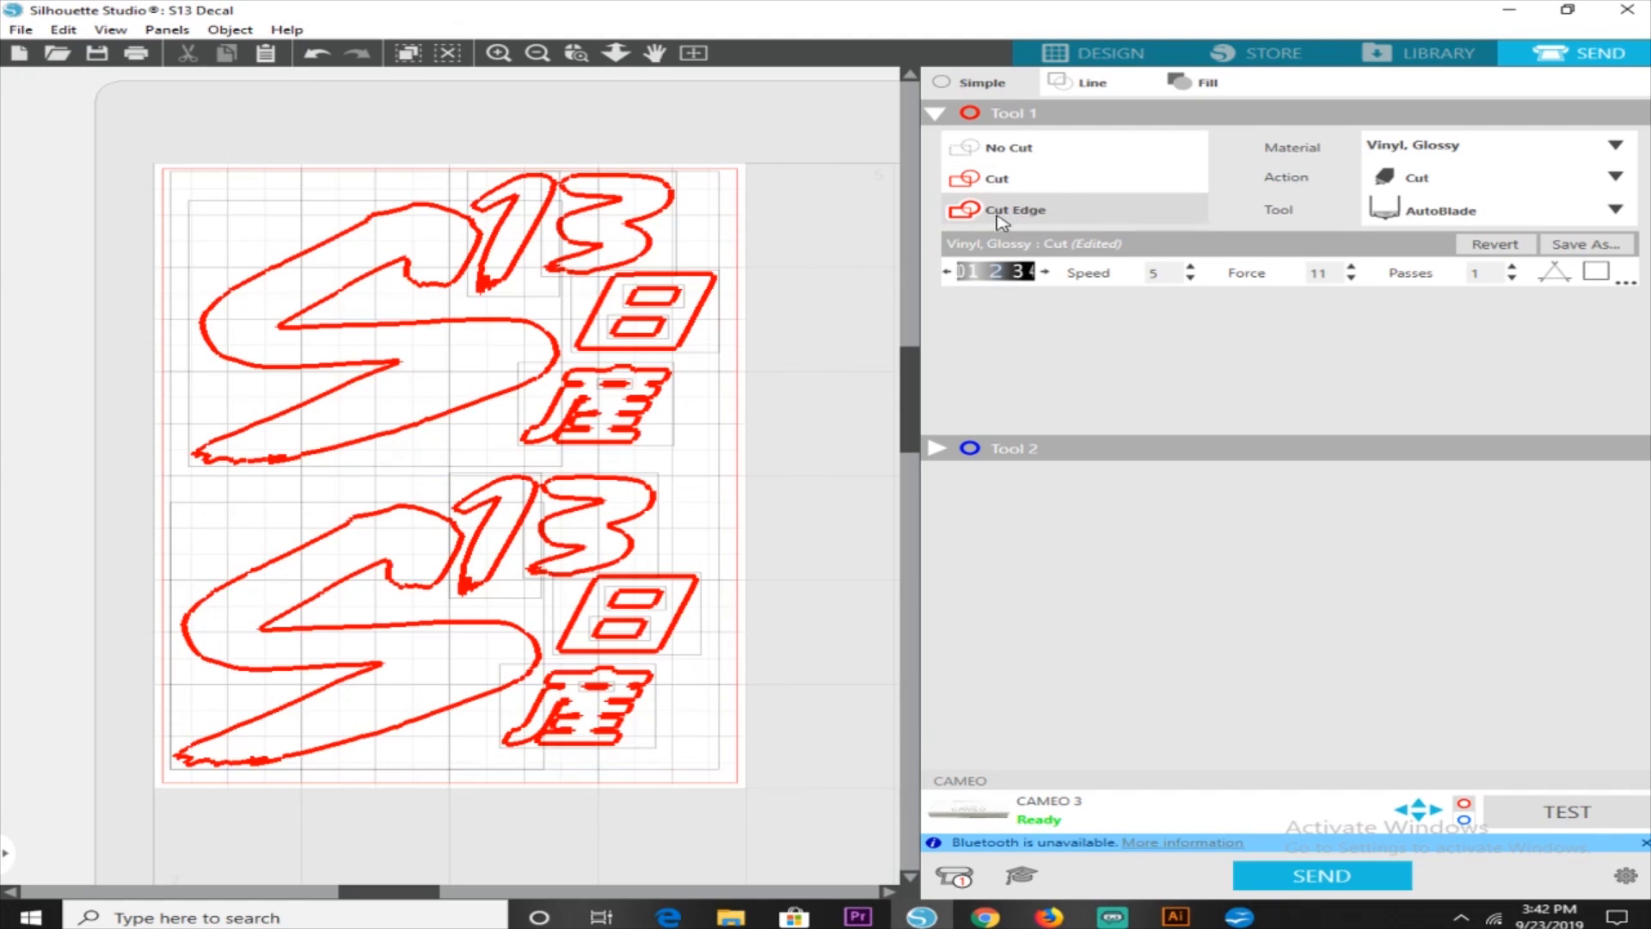
click(996, 180)
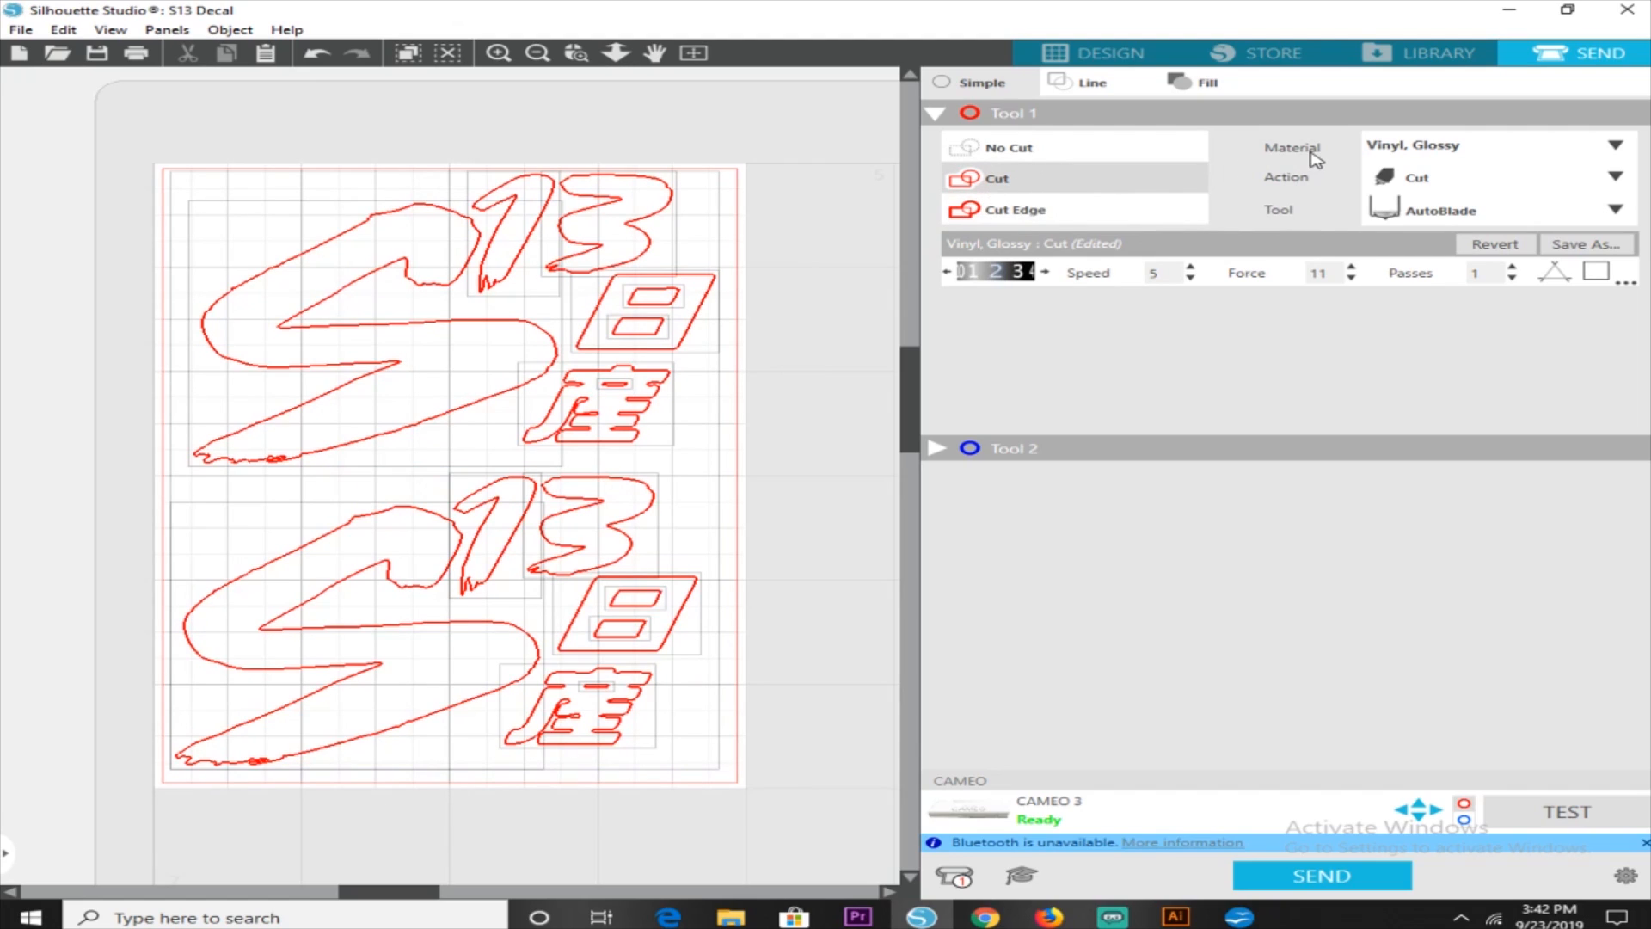
Choose Vinyl, Glossy as the cutting material for Tool 1
click(1424, 151)
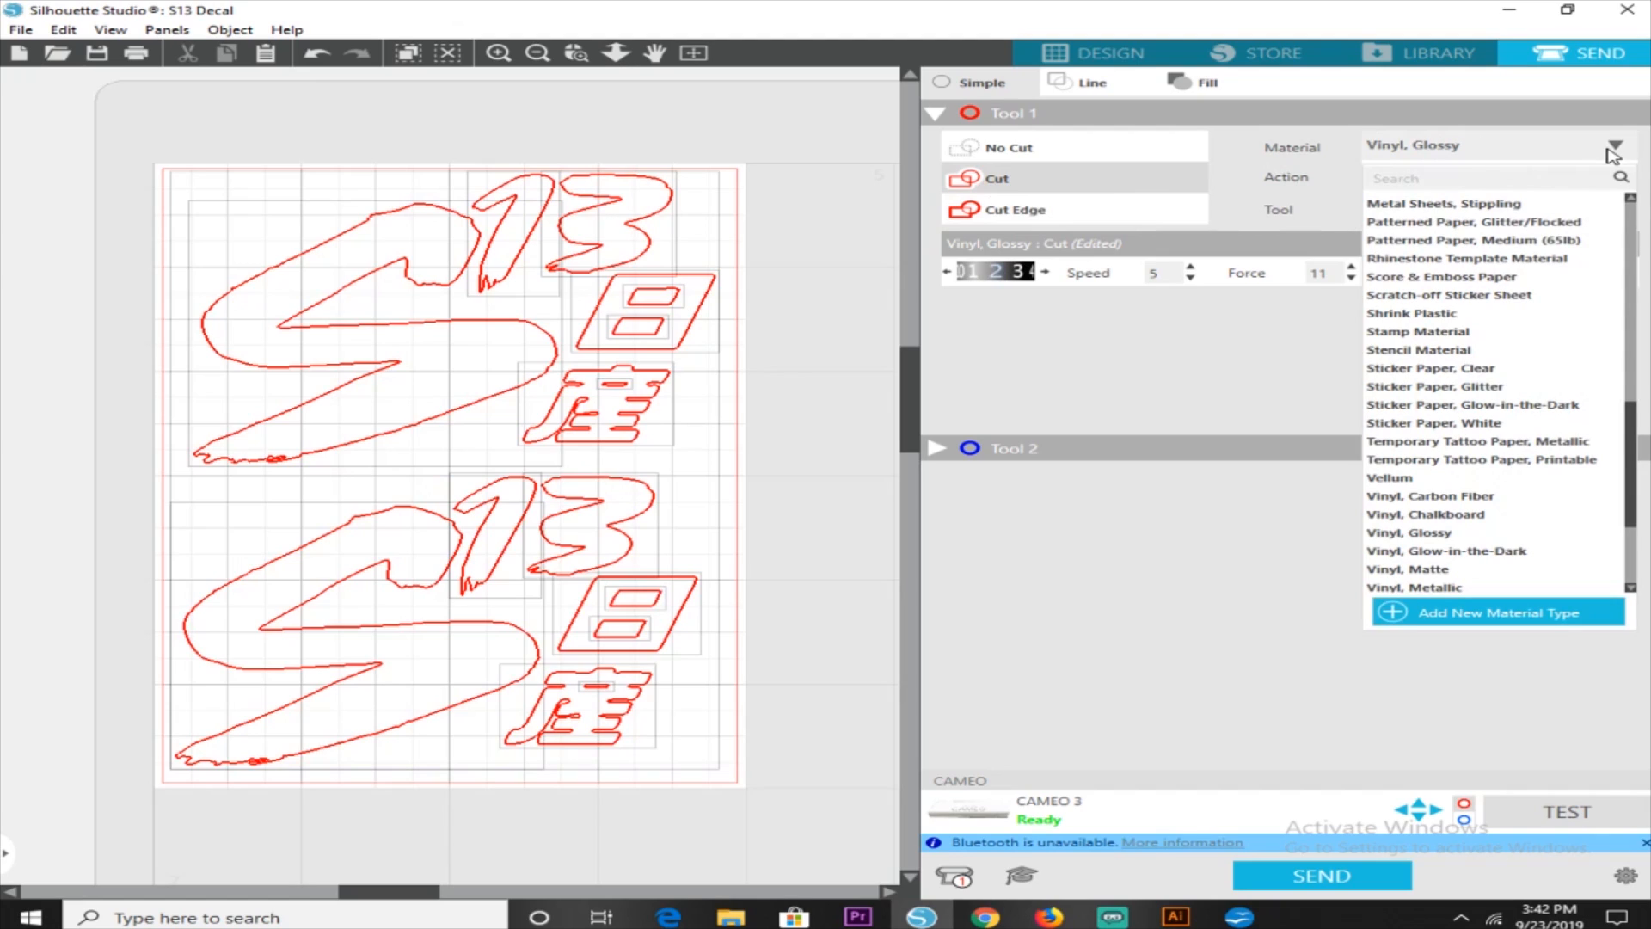
scroll(1505, 340, down, 5)
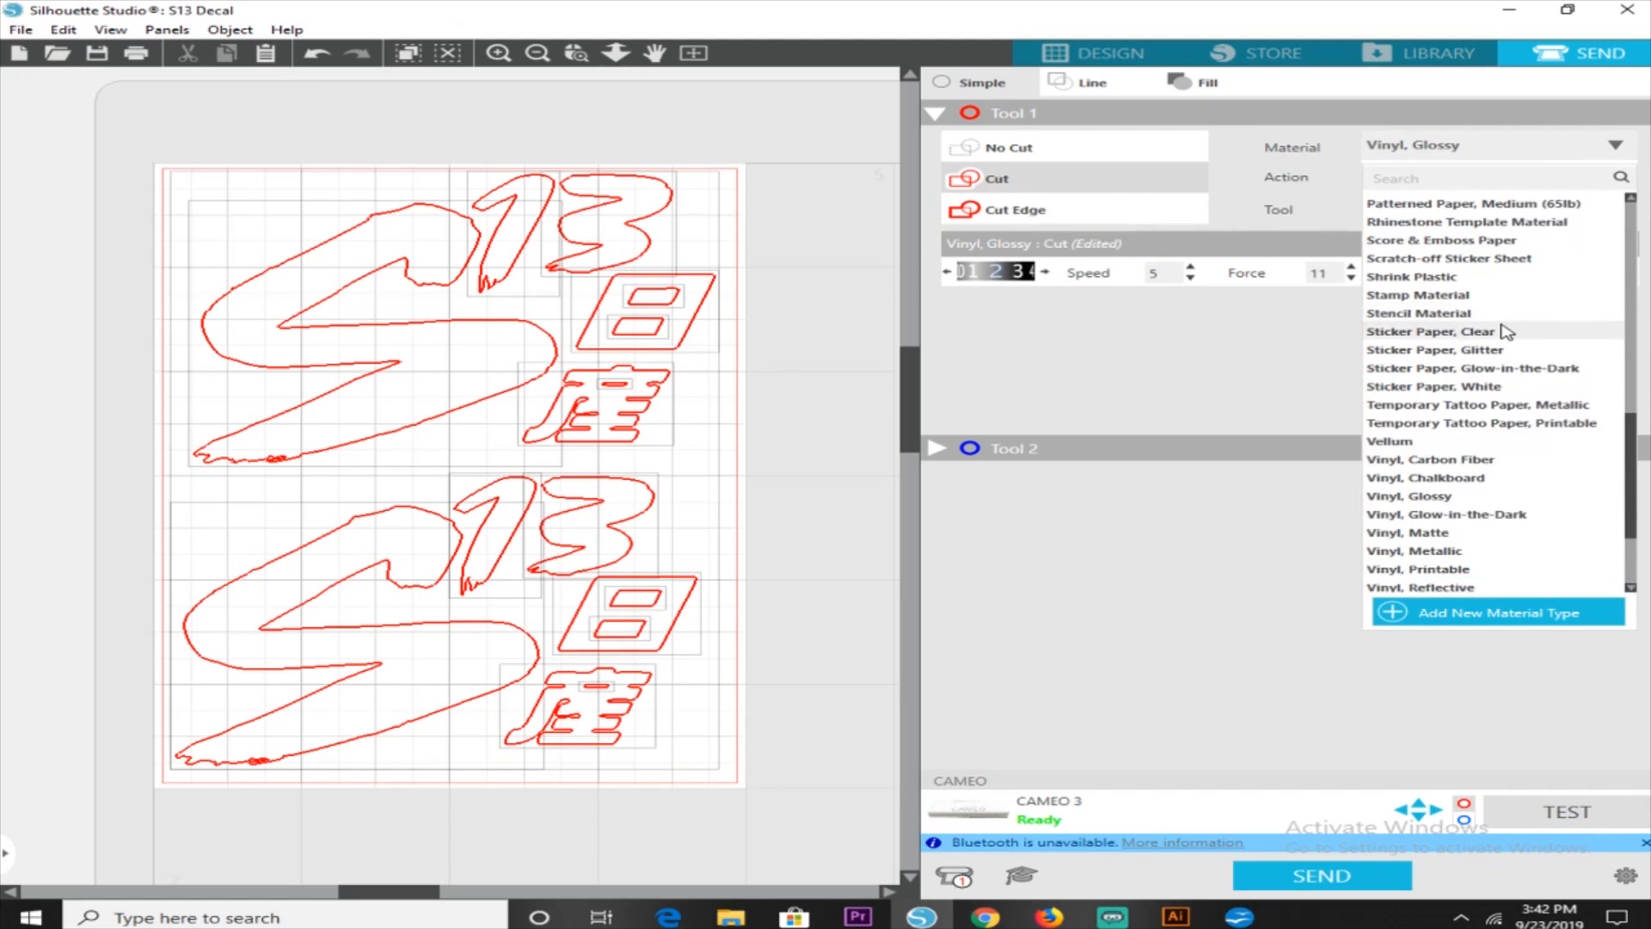
scroll(1505, 334, down, 3)
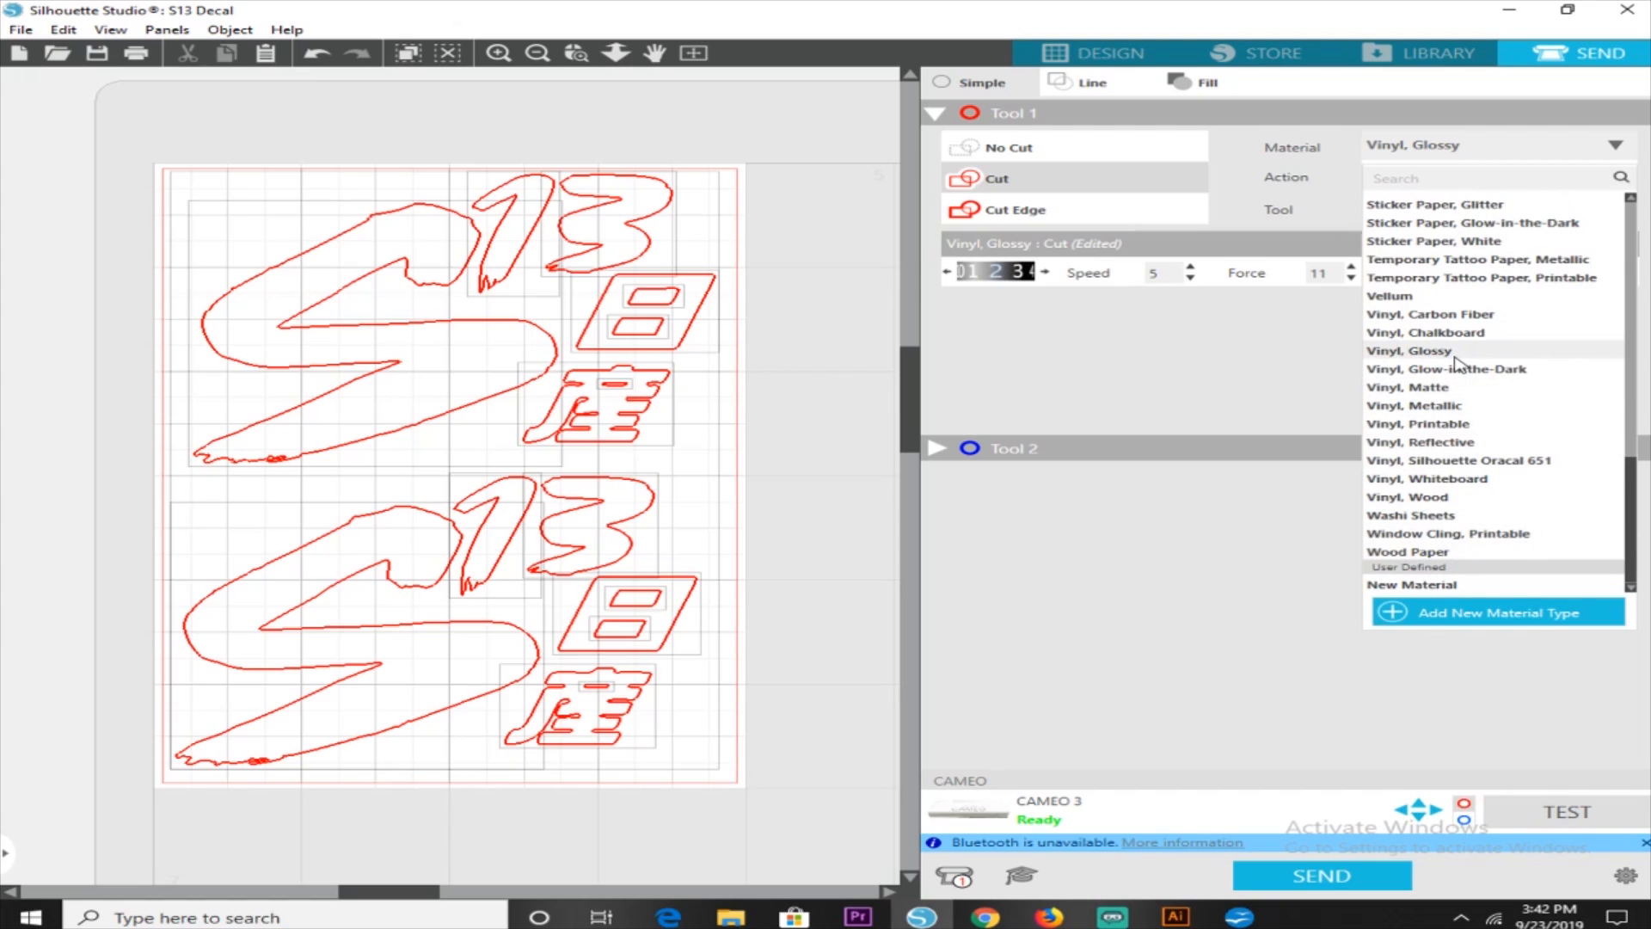
click(1455, 354)
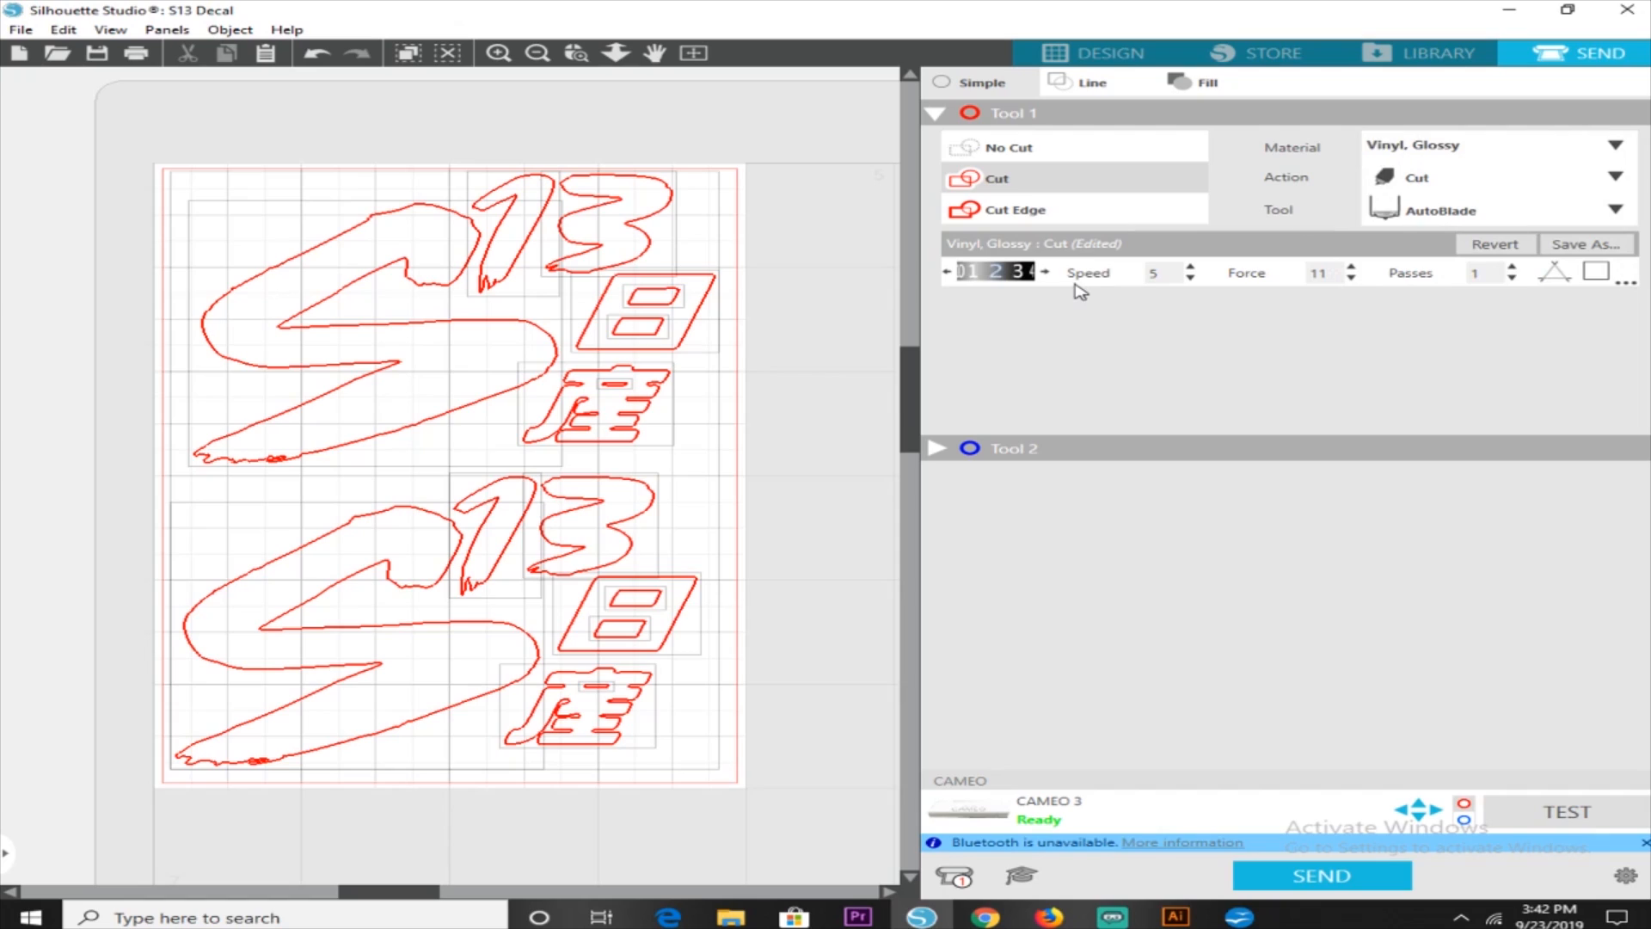